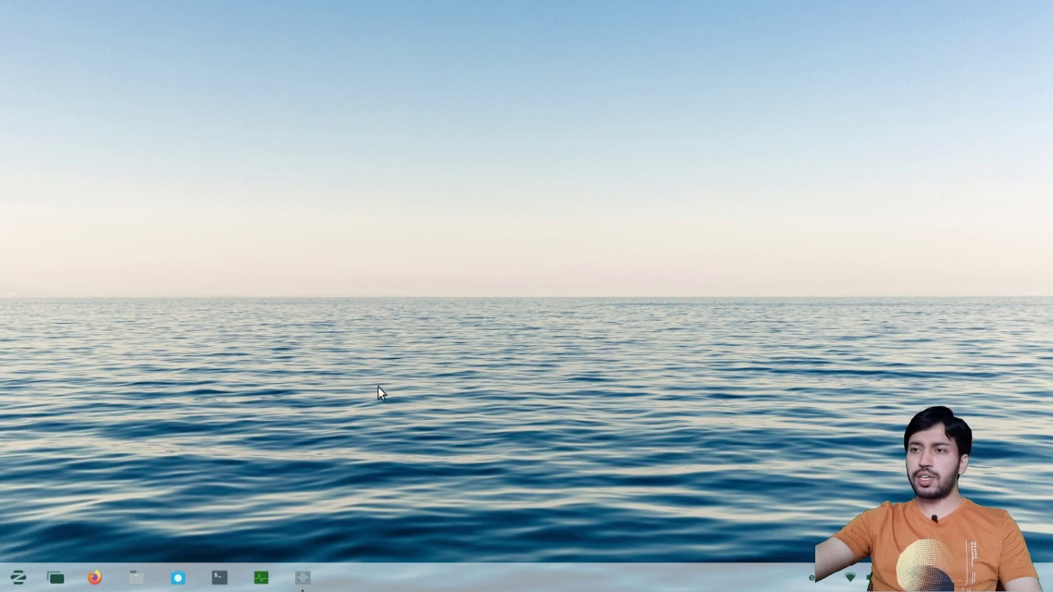
left_click(18, 578)
left_click(700, 371)
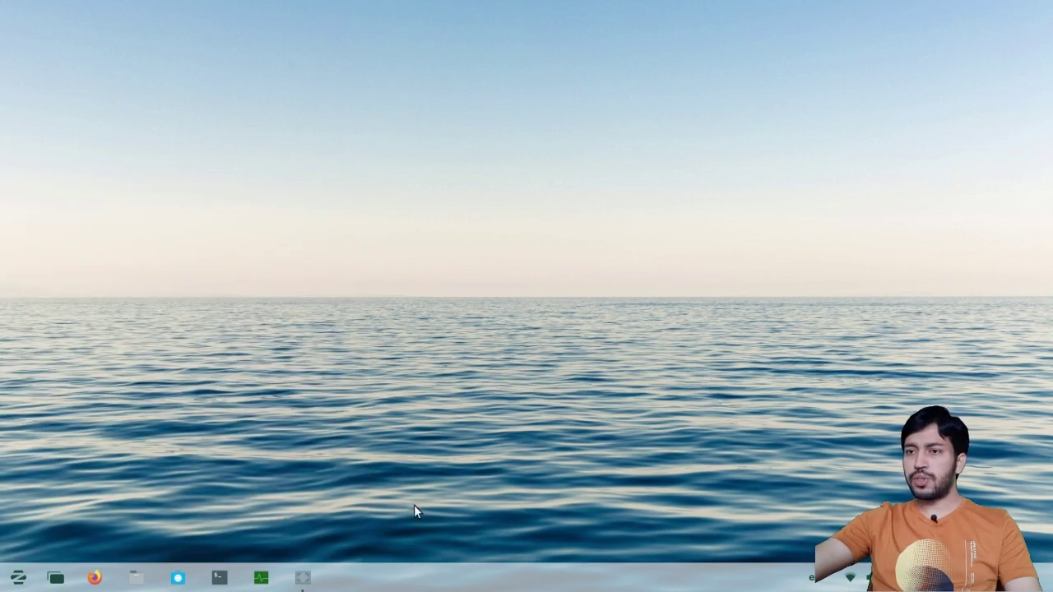
Open Firefox and search Google for "selektor download"
left_click(95, 578)
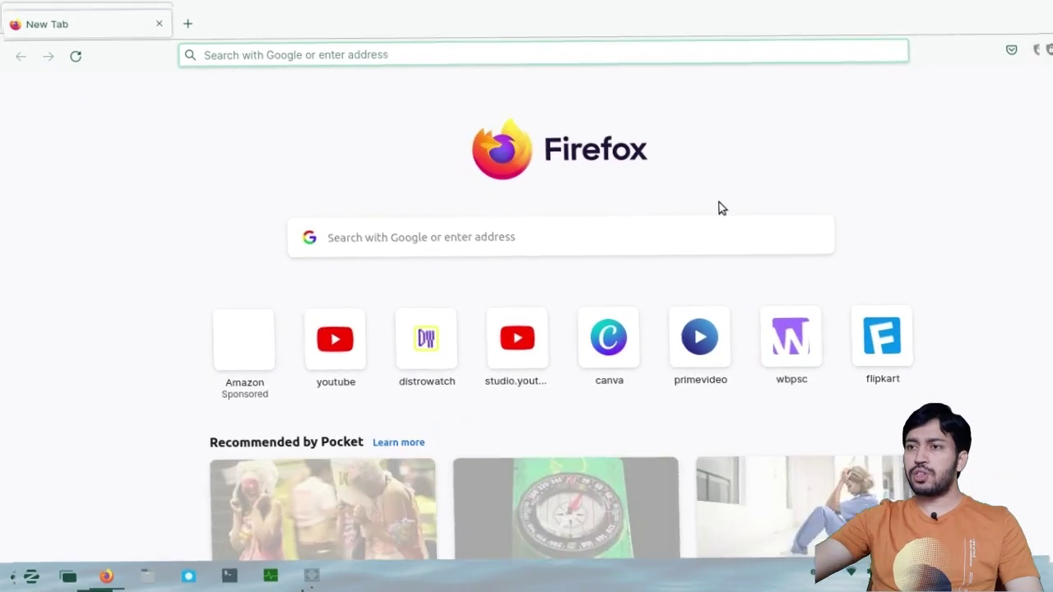
left_click(605, 209)
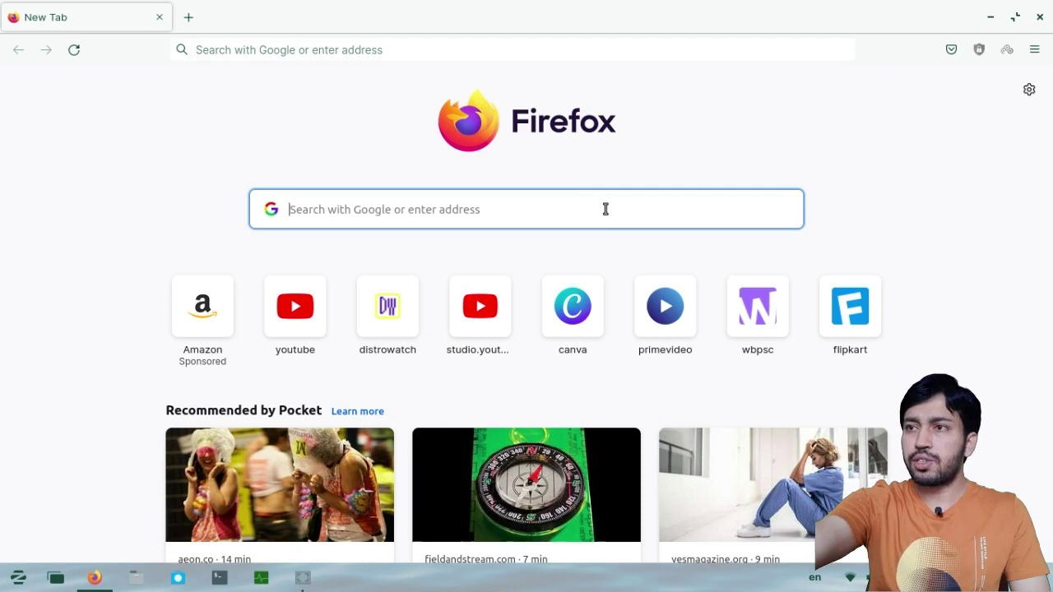
type("selektor")
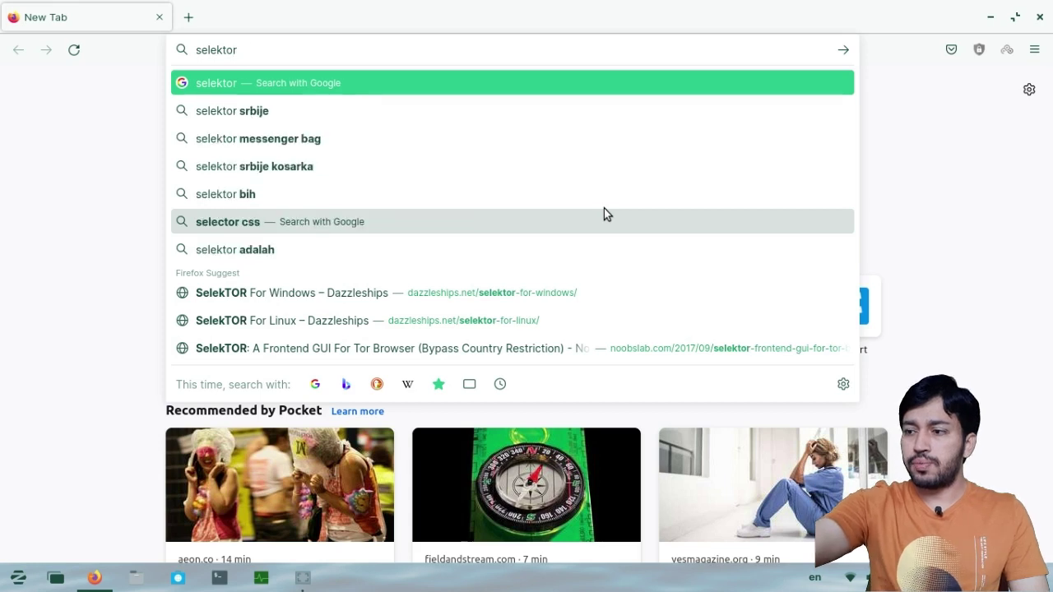
type(" do")
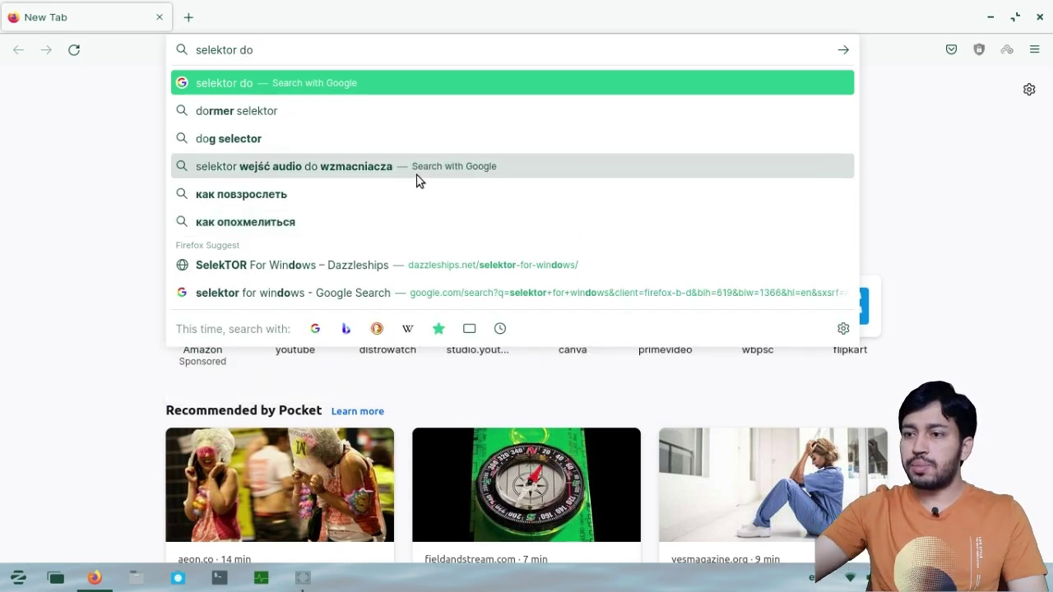
type("wn")
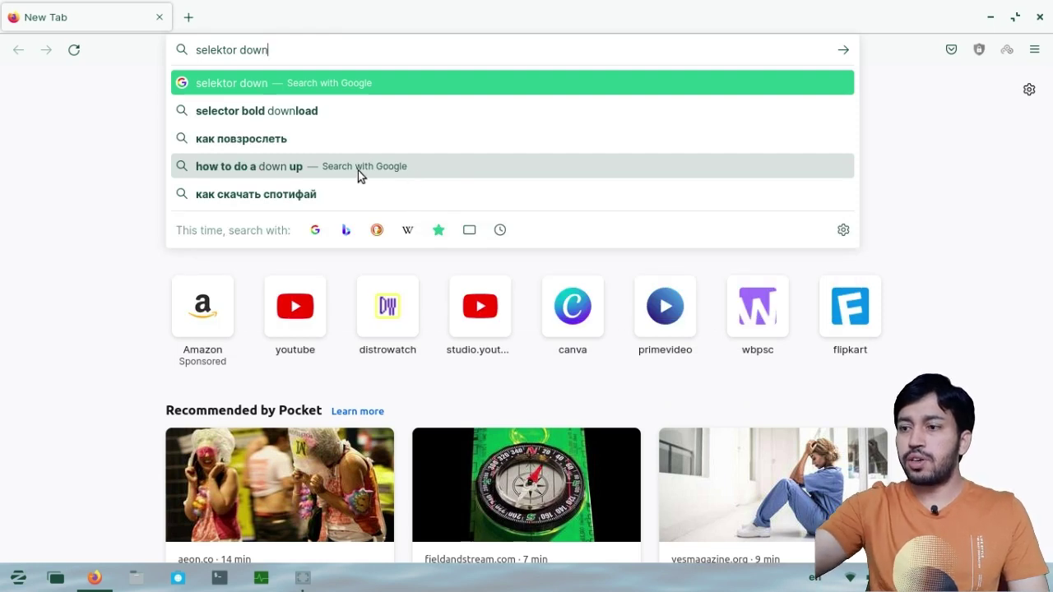
type("load")
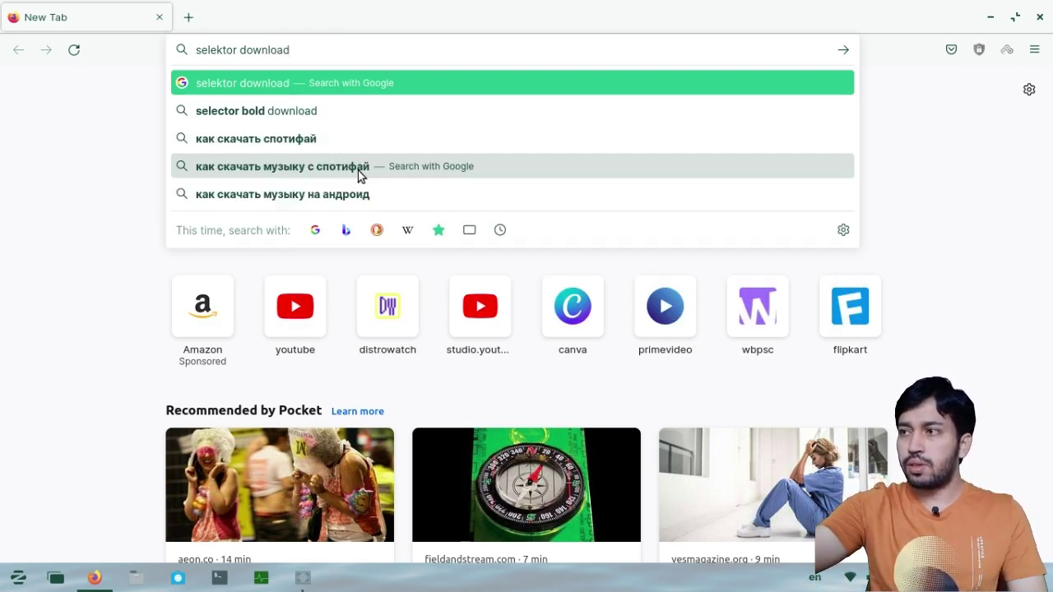
key("Return")
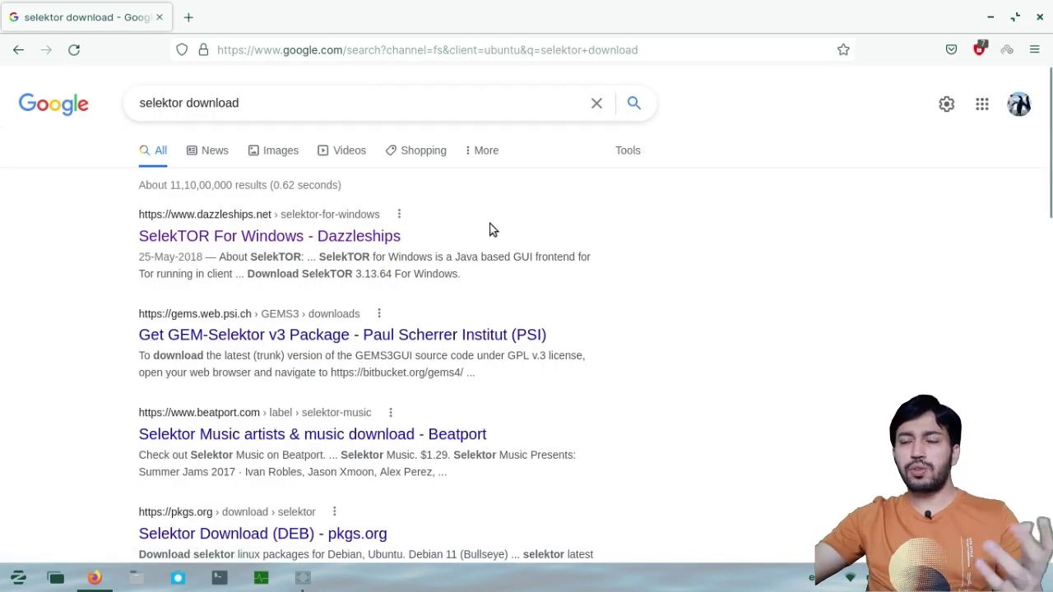
Open the Dazzleships "SelekTOR For Windows" result in a new tab and accept the site's cookies
left_click(281, 240)
right_click(282, 241)
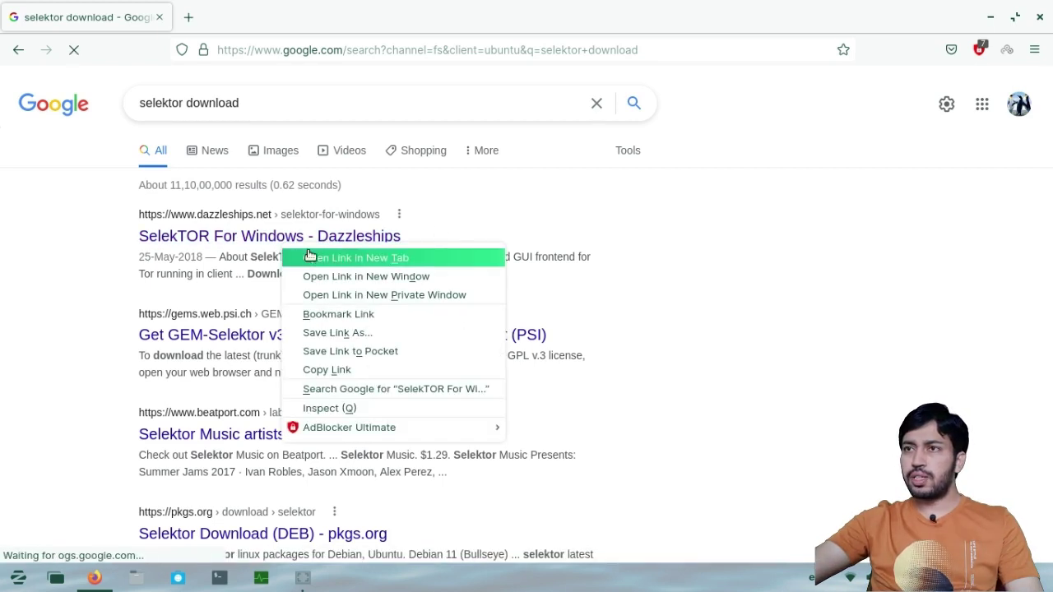
left_click(305, 256)
left_click(252, 22)
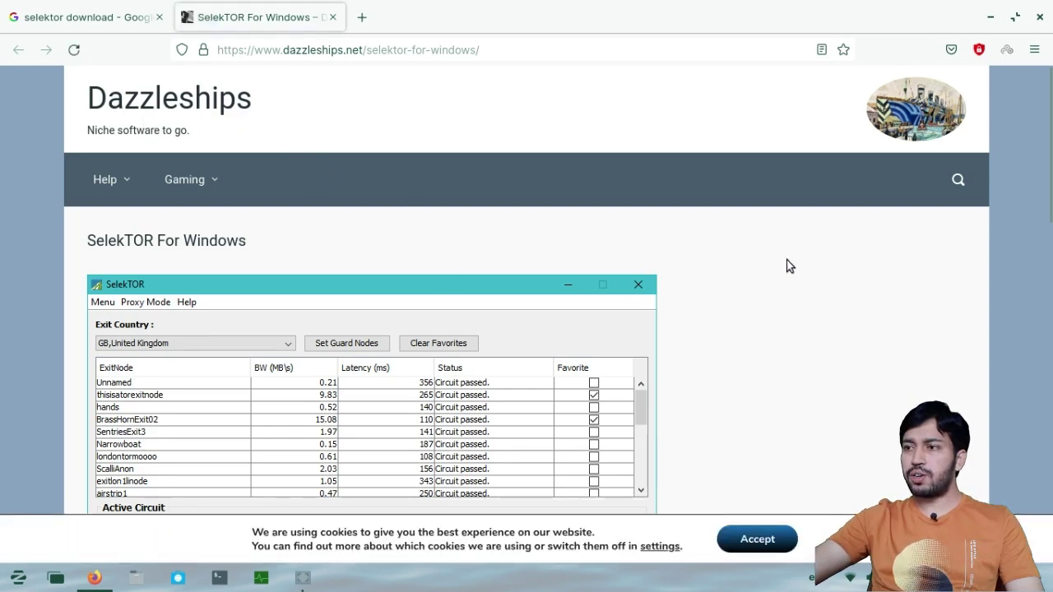
left_click(757, 539)
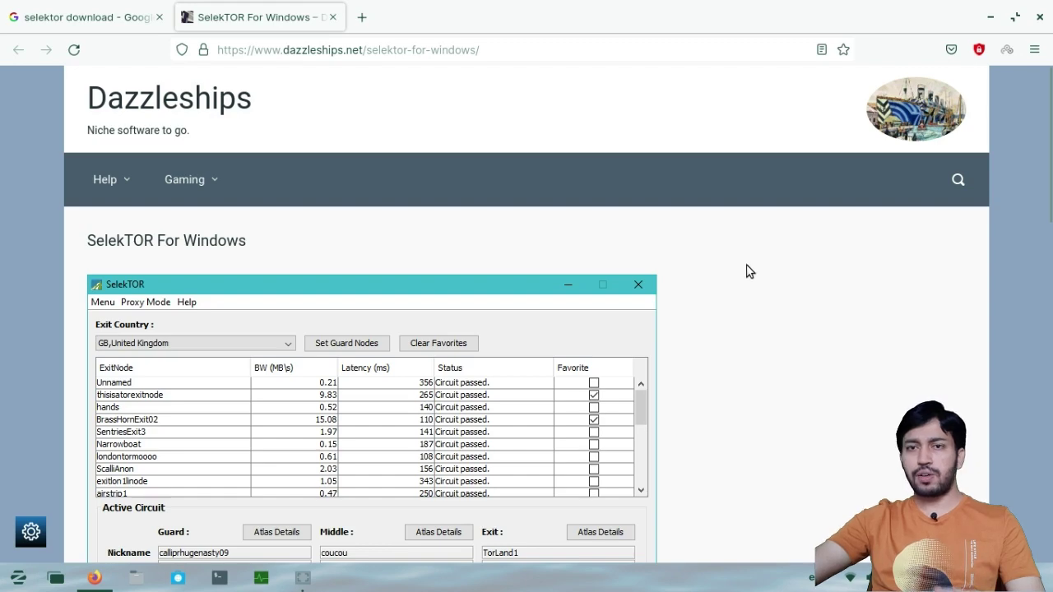
Read the SelekTOR For Windows page from the About section down to Download and Instructions, and close its tab
scroll(748, 271, "down", 4)
scroll(749, 271, "down", 1)
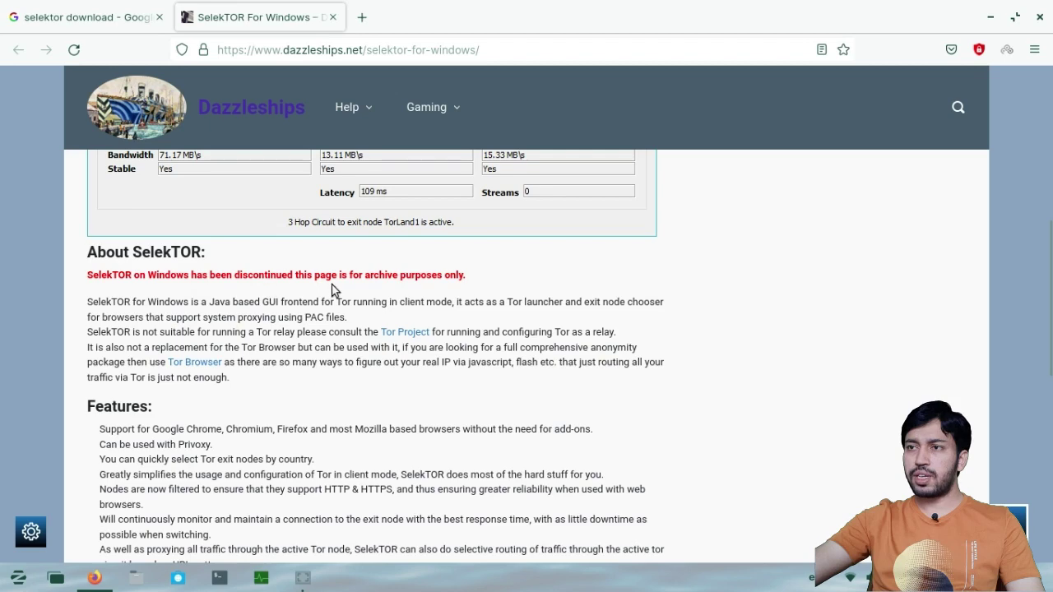
scroll(782, 303, "down", 6)
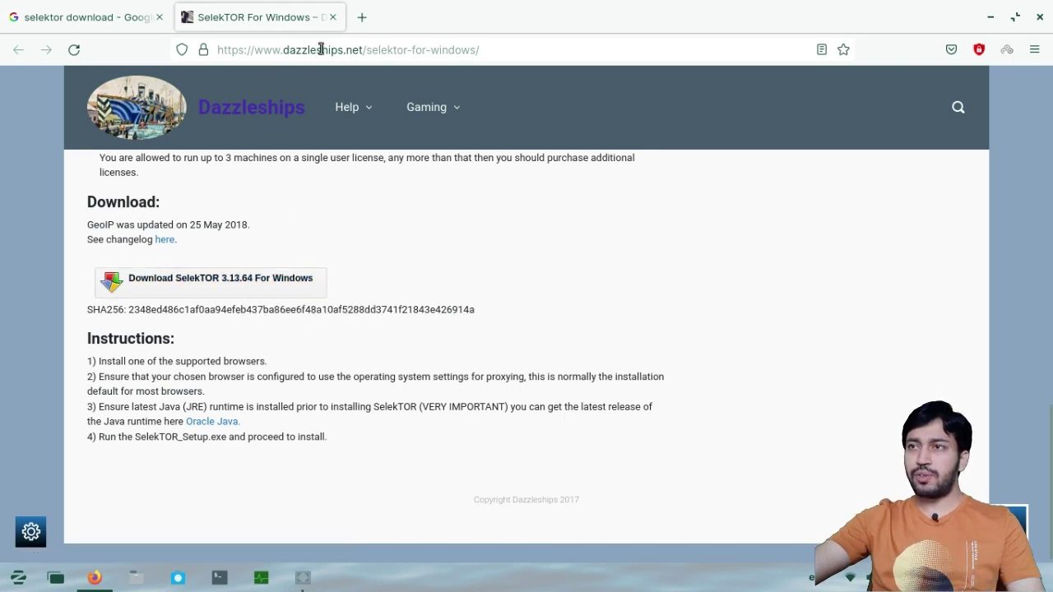
left_click(330, 18)
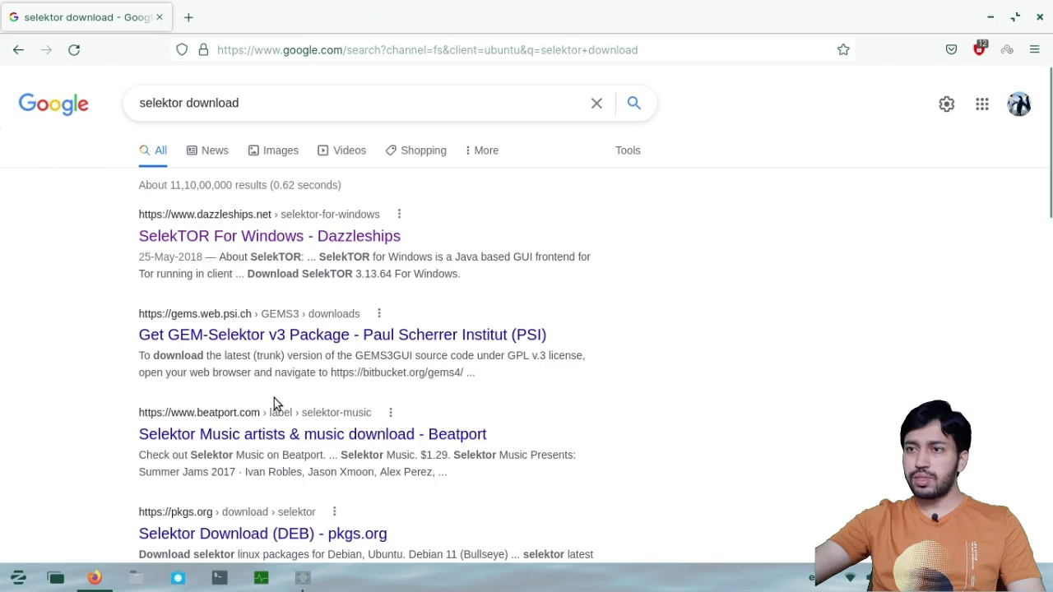
Look through the first page of search results for other SelekTOR downloads and close the browser
scroll(662, 312, "down", 5)
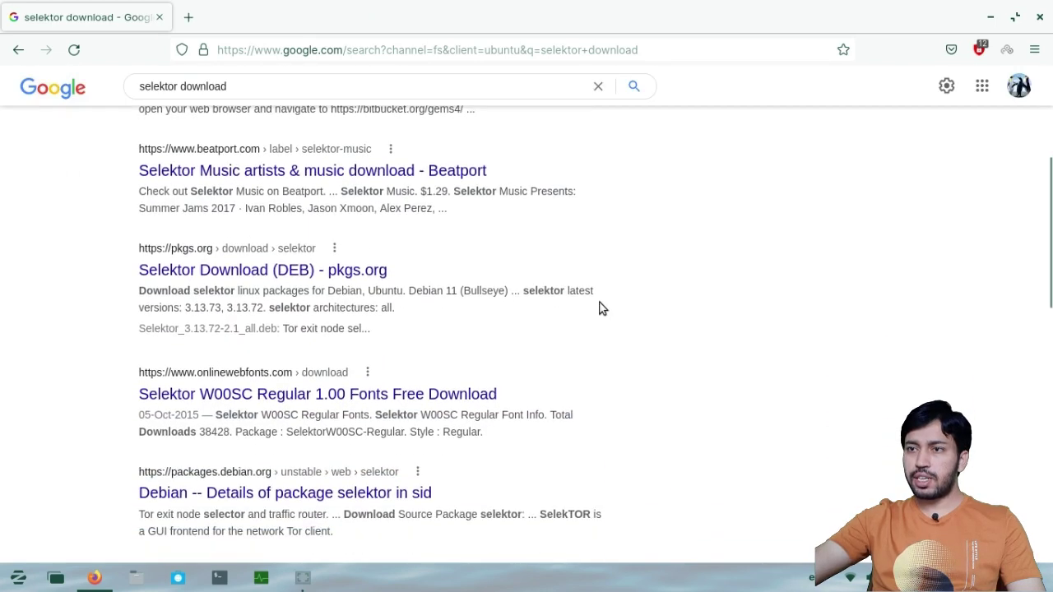
scroll(599, 308, "down", 4)
scroll(598, 308, "up", 9)
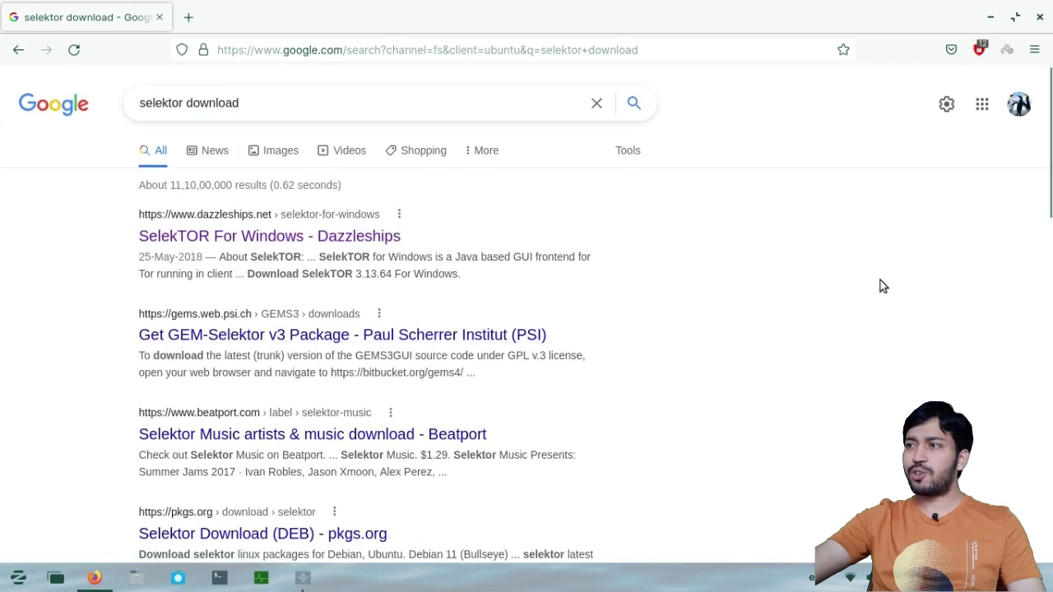
scroll(887, 274, "down", 7)
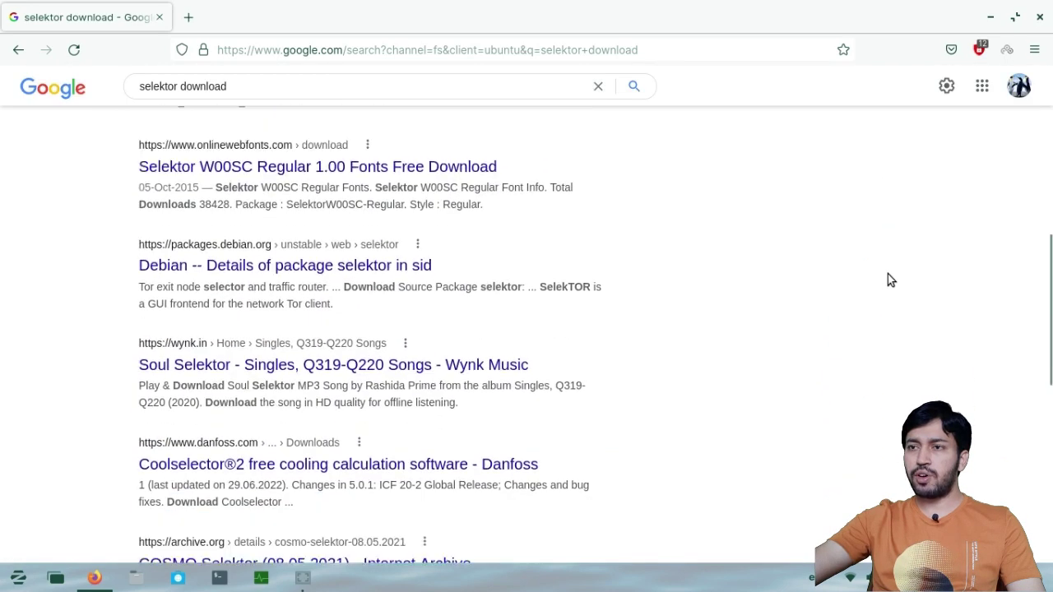
scroll(887, 274, "down", 2)
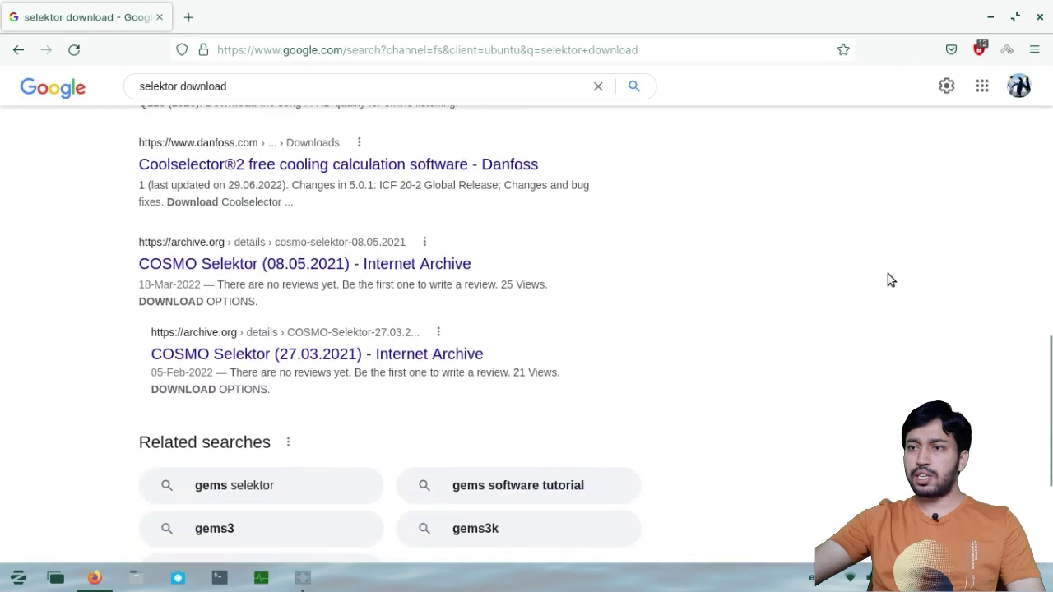
scroll(887, 274, "down", 3)
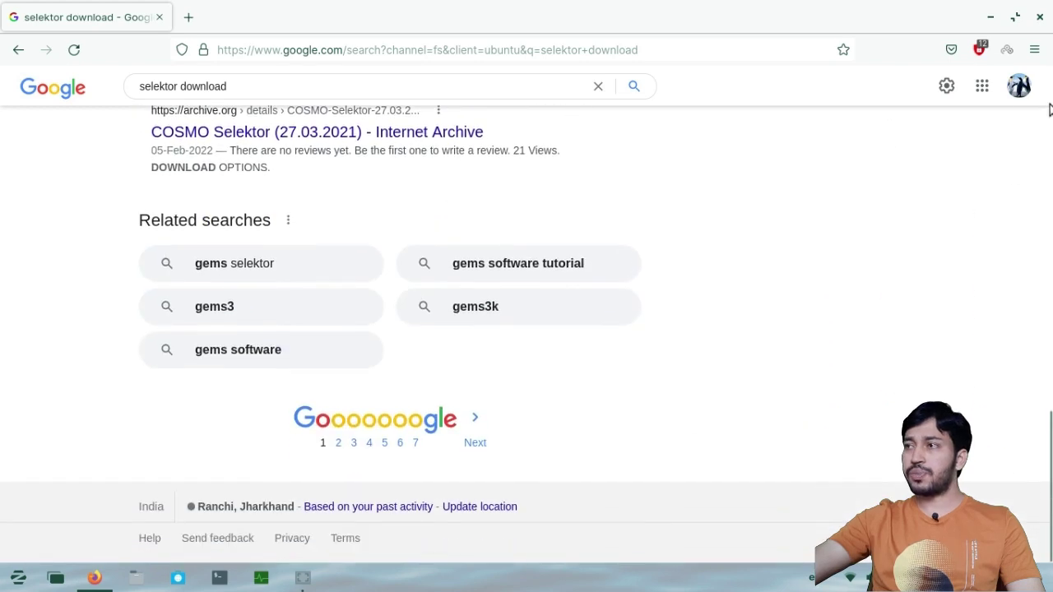
left_click(1035, 21)
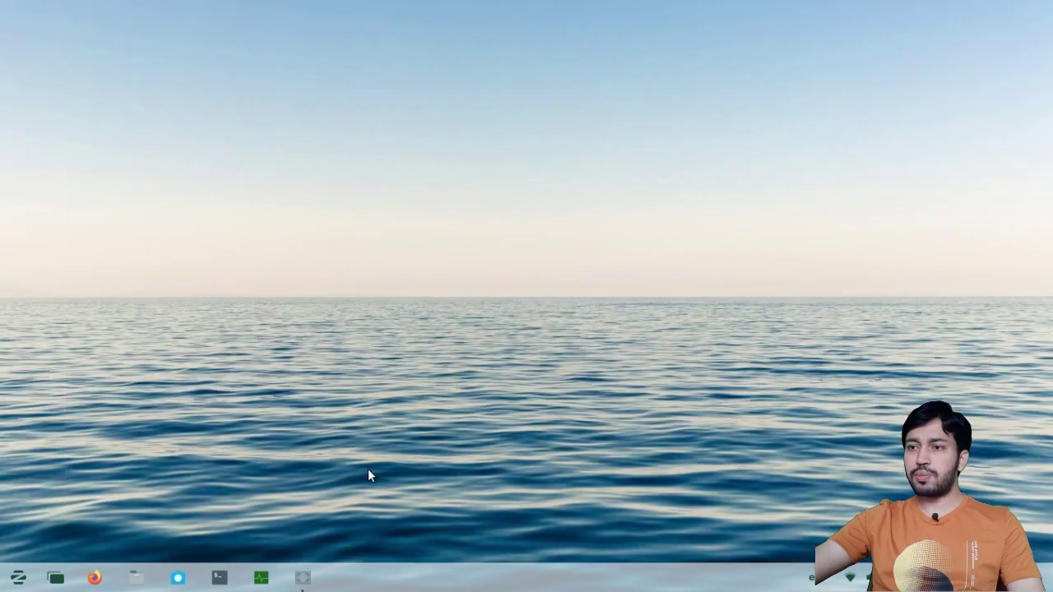
Open a maximized terminal, run "sudo apt install selektor" and authorize it with the account password
left_click(219, 577)
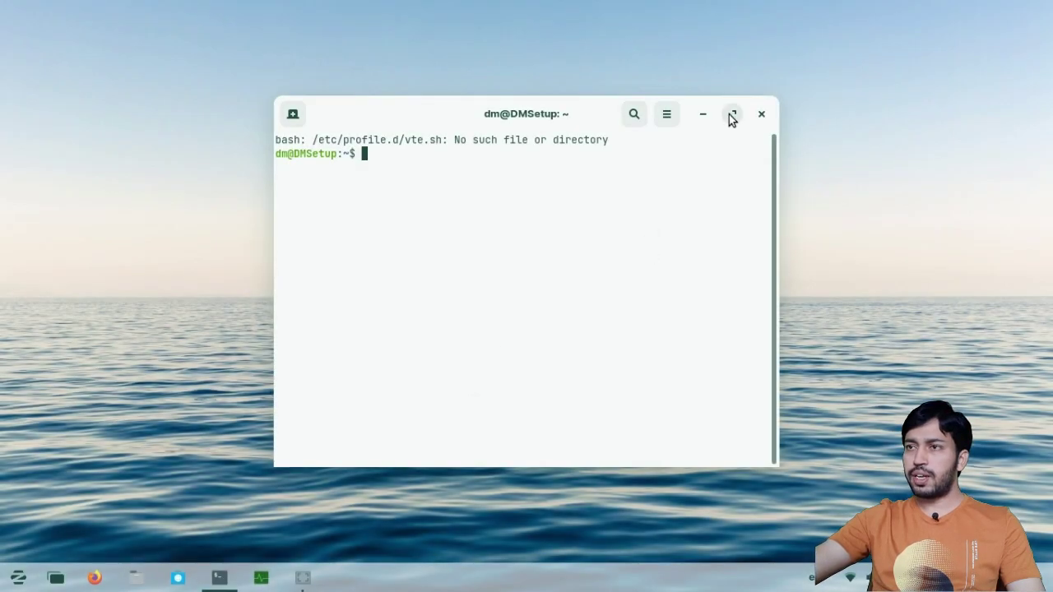
left_click(732, 117)
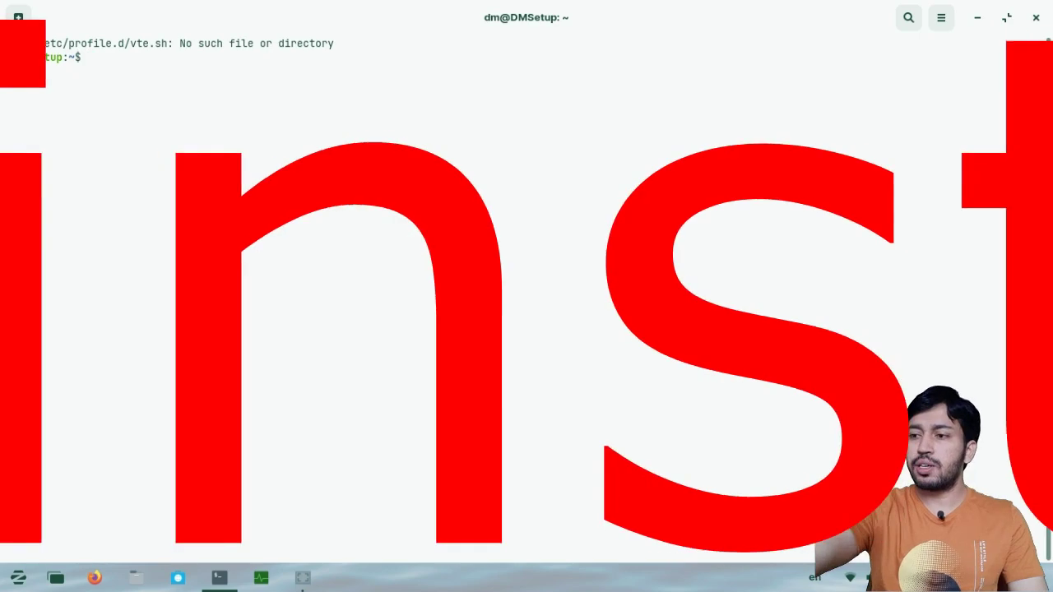
type("sudo ")
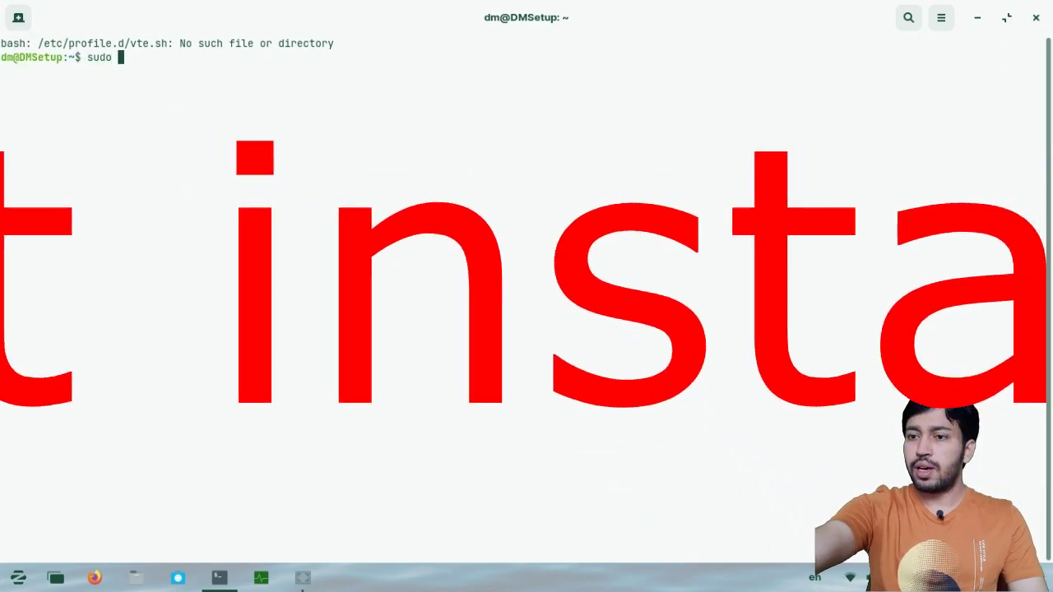
type("apt ")
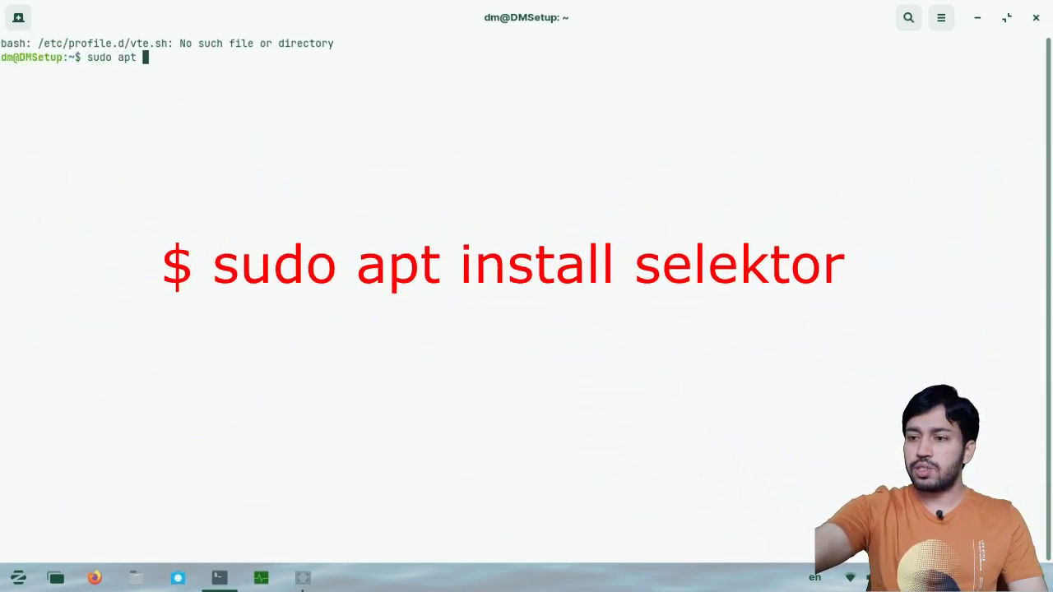
type("install ")
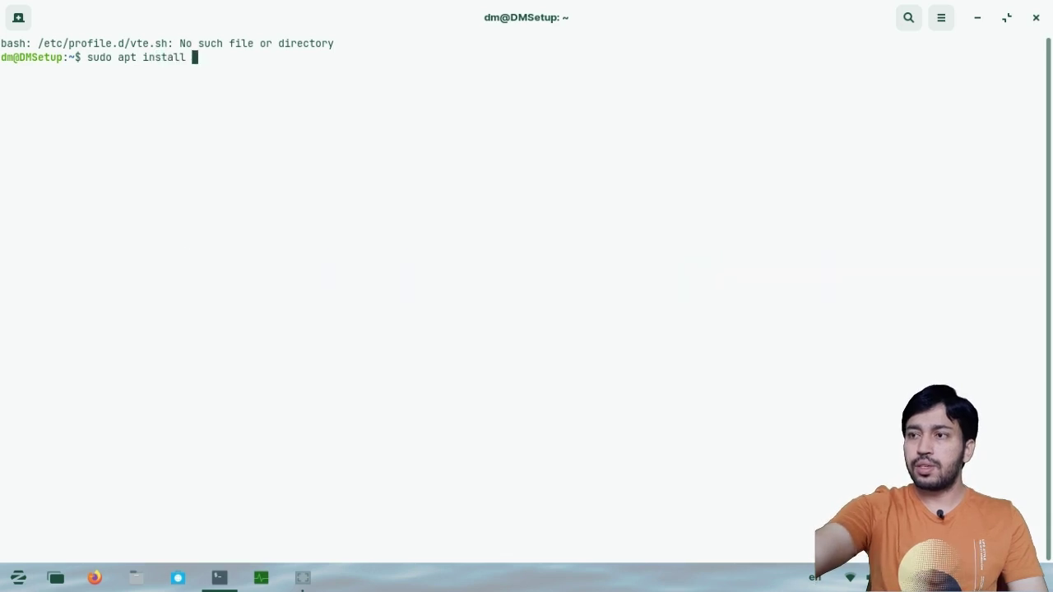
type("sel")
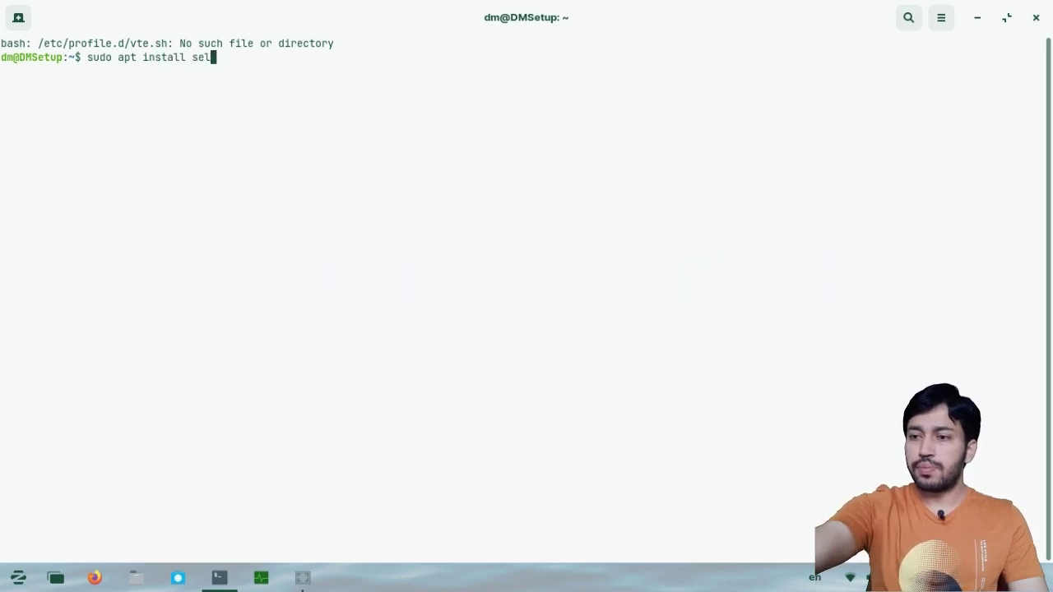
type("ek")
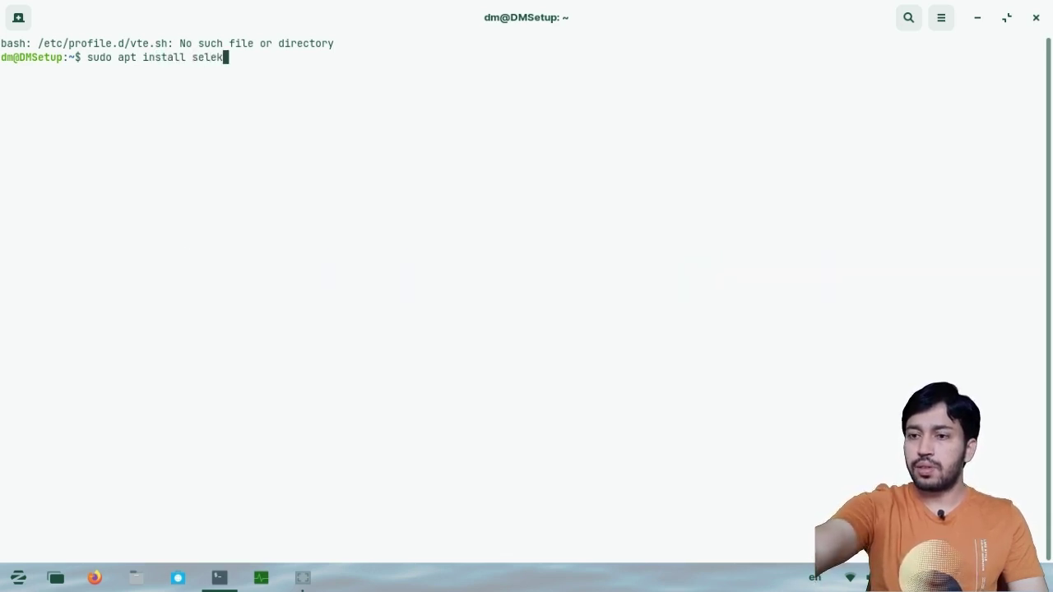
type("tor")
key("Return")
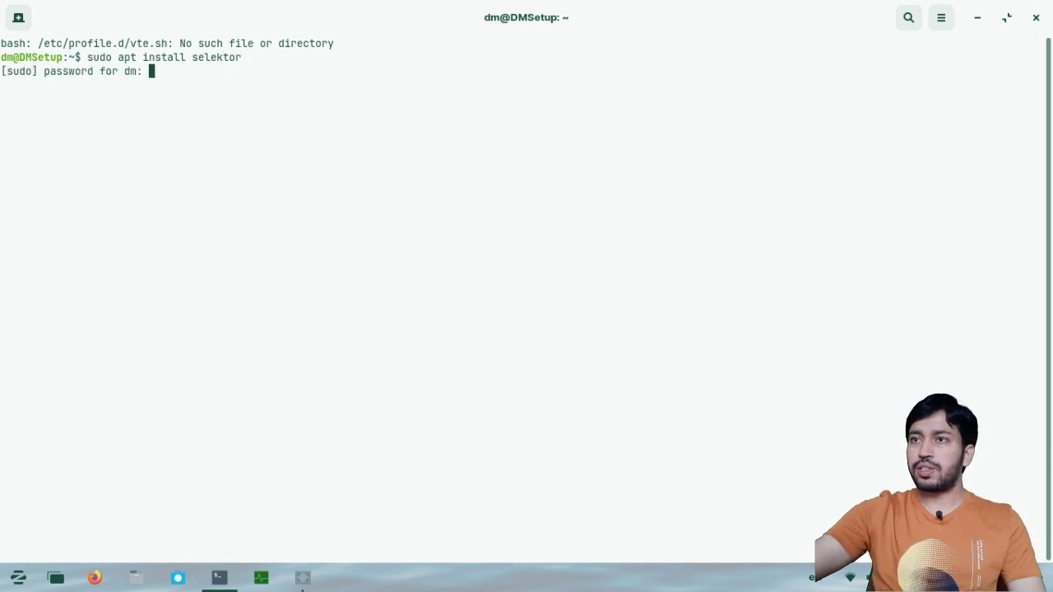
type("*")
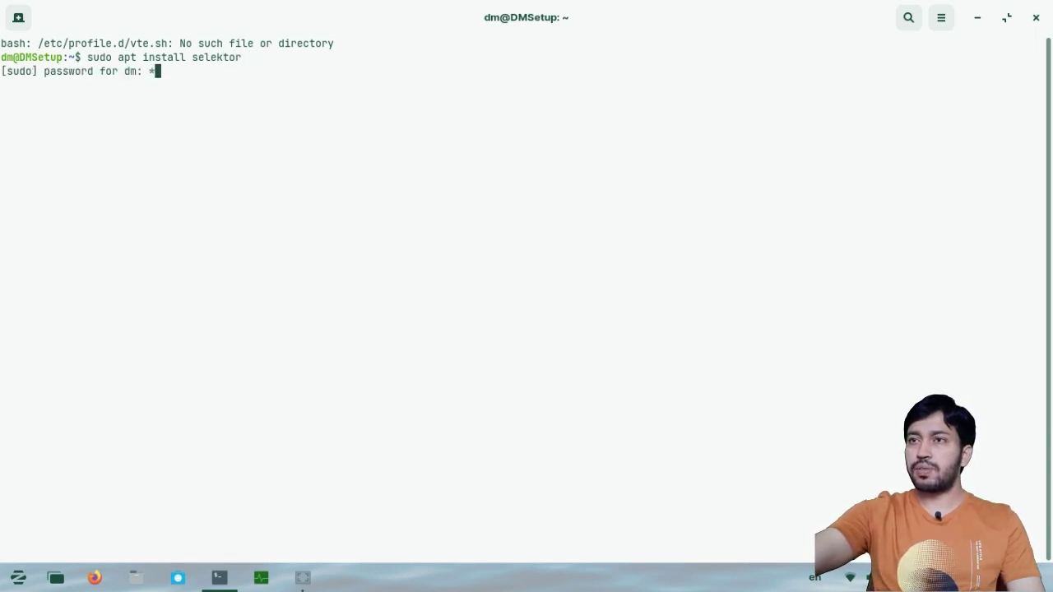
key("Return")
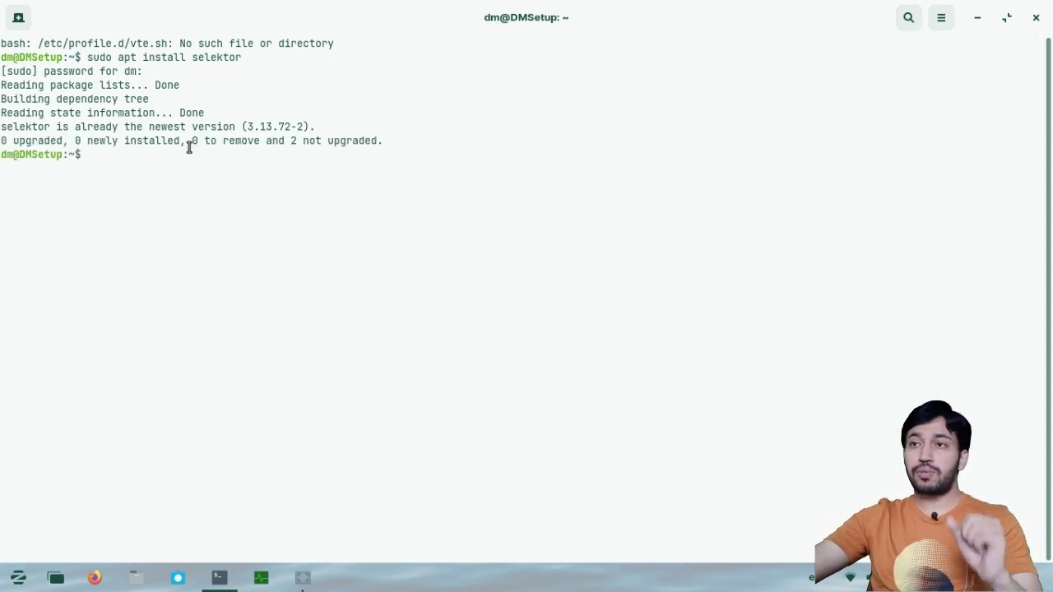
Check the selektor version reported in the install output and close the terminal
left_click_drag(239, 126, 307, 127)
left_click(330, 126)
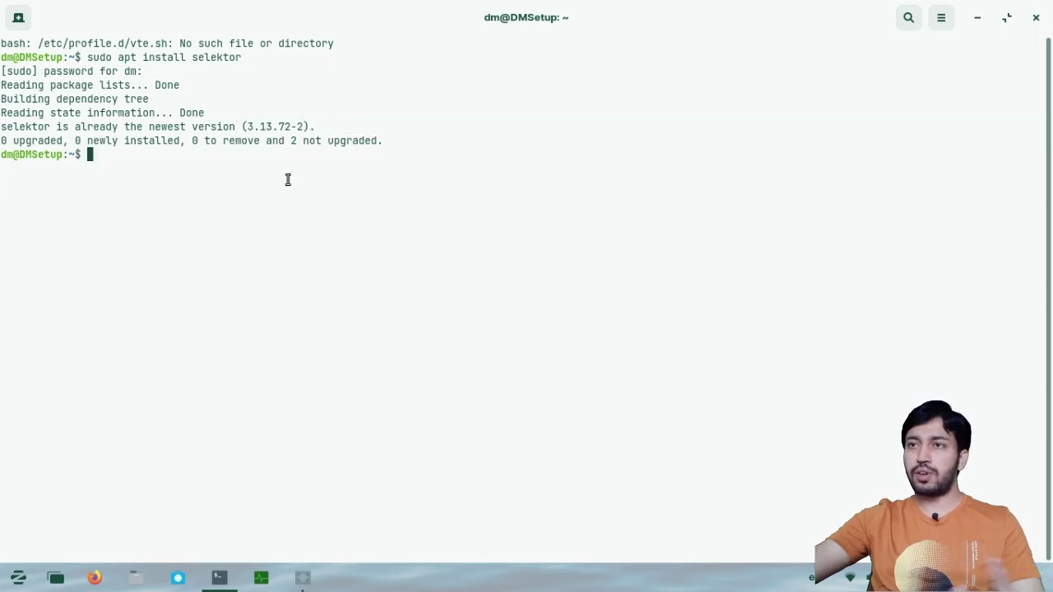
left_click(1035, 17)
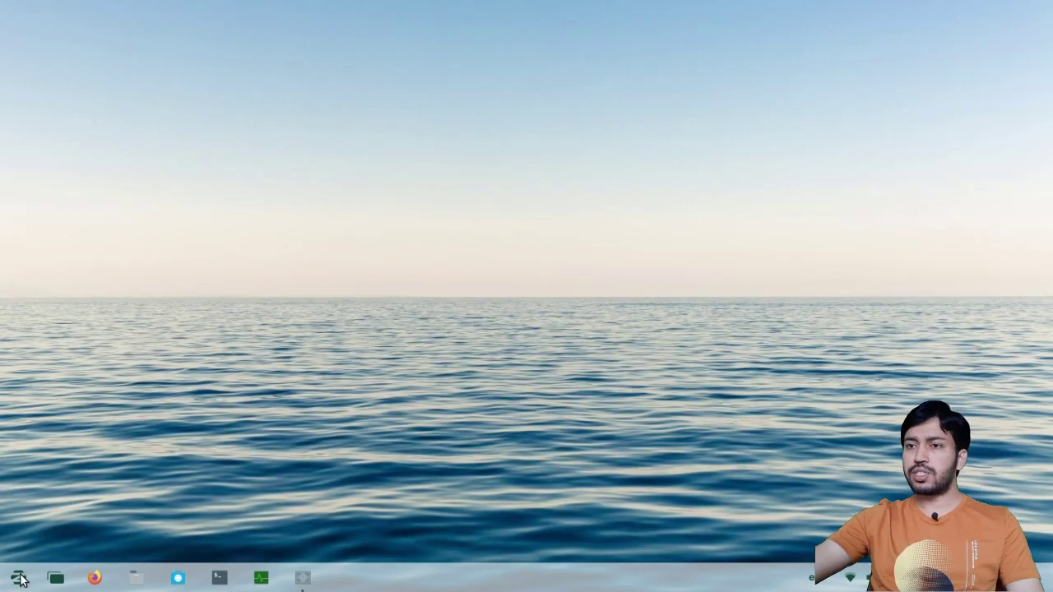
Launch SelekTOR from the Other category of installed applications
left_click(18, 578)
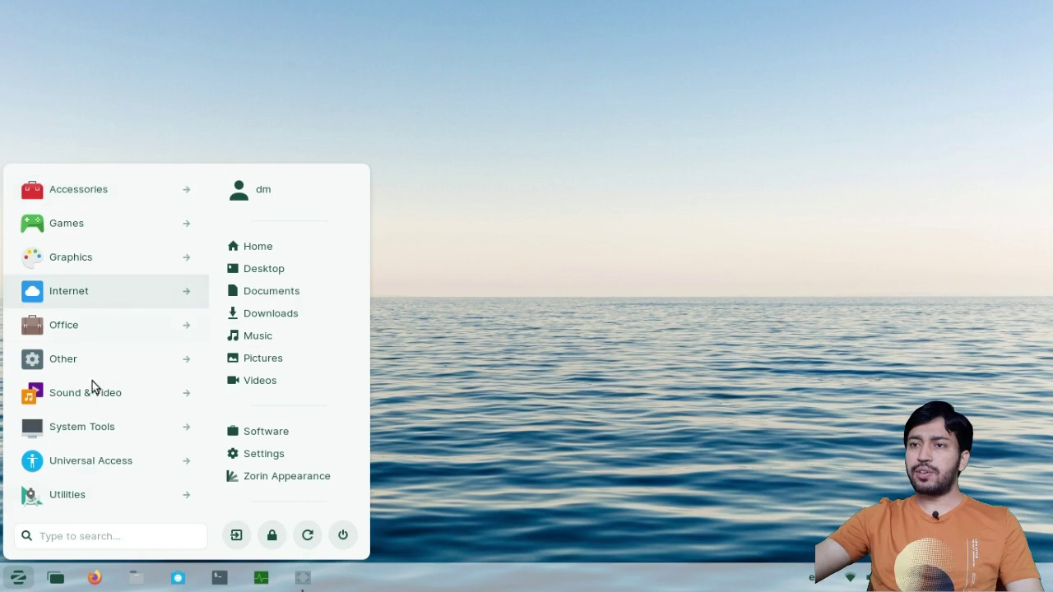
left_click(128, 368)
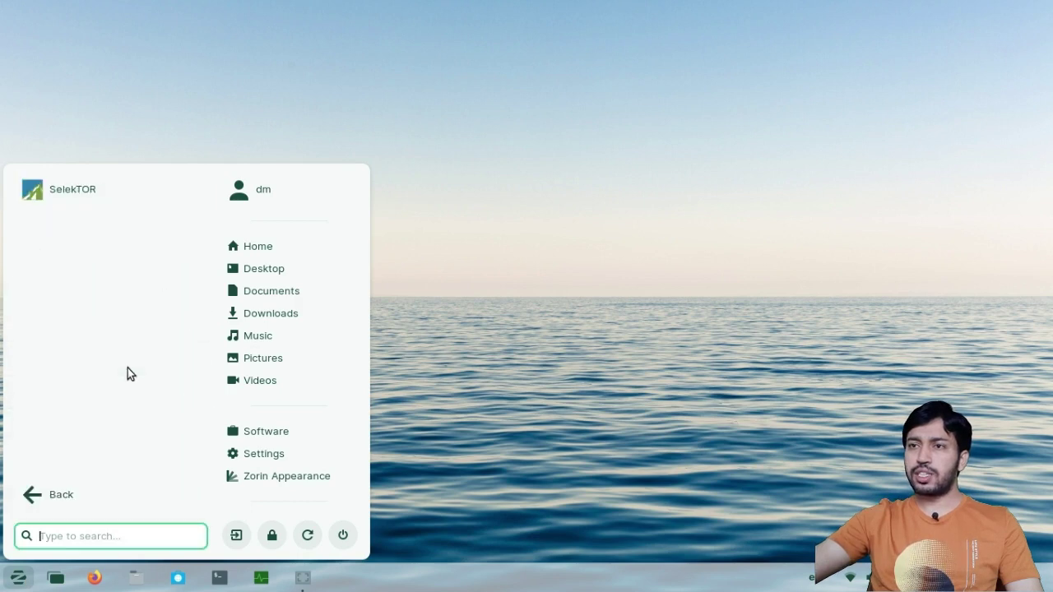
left_click(119, 198)
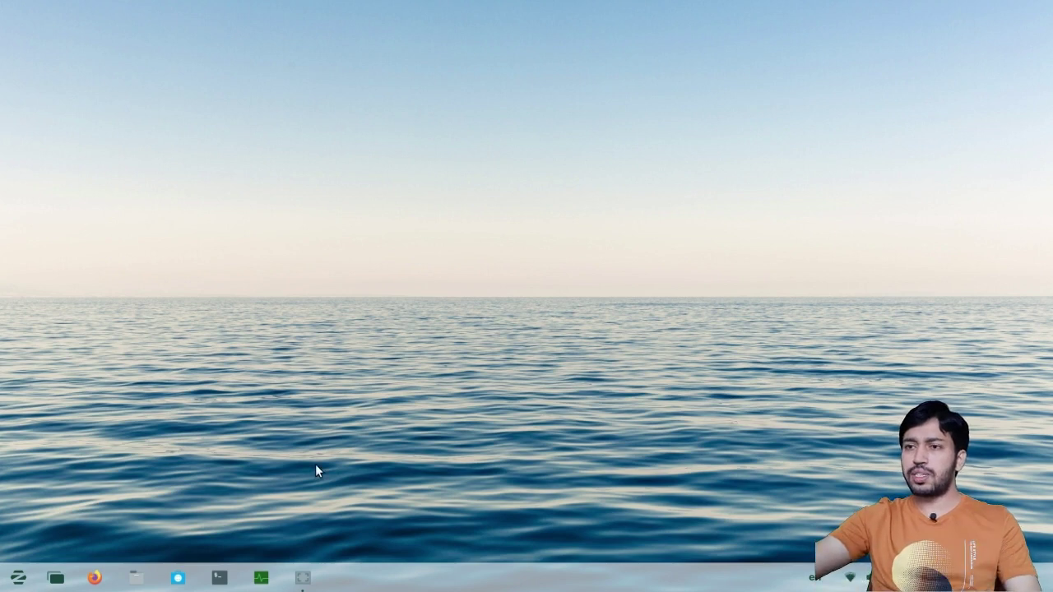
Search the installed applications for "sel", launch SelekTOR and dismiss its proxy mode notification
left_click(19, 578)
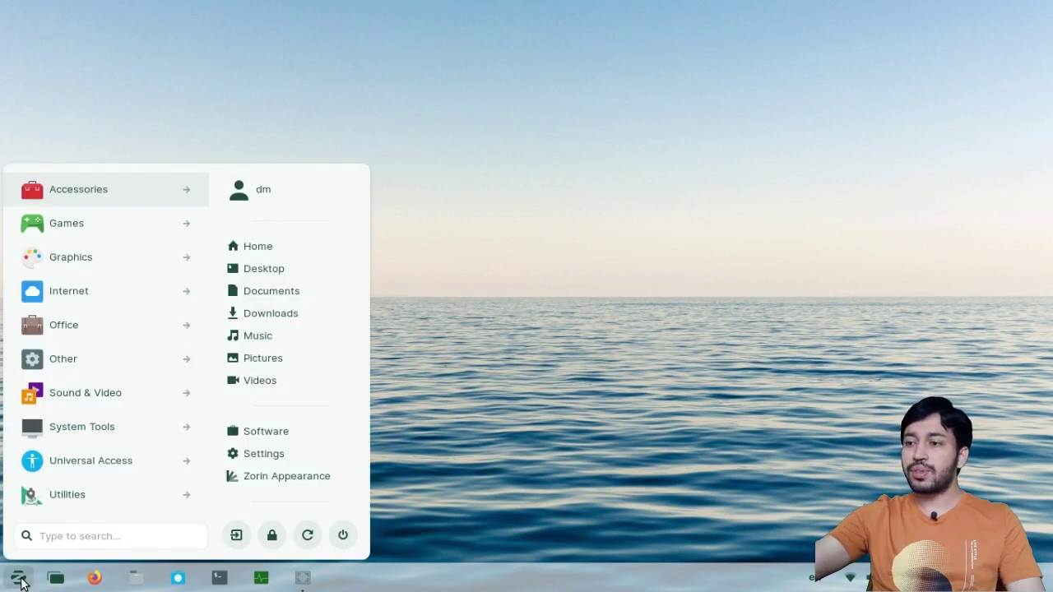
type("sel")
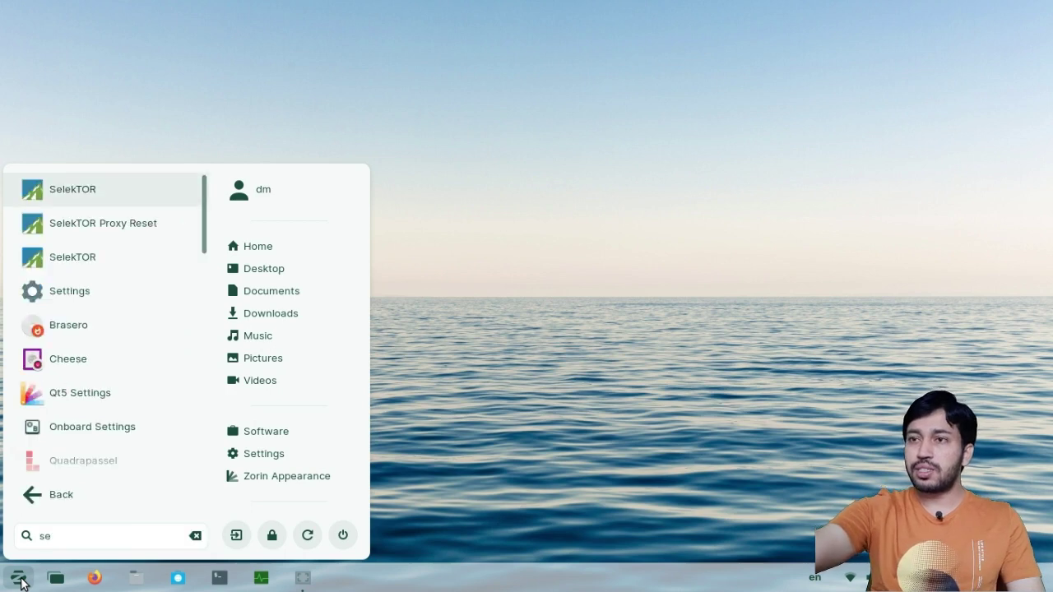
left_click(113, 191)
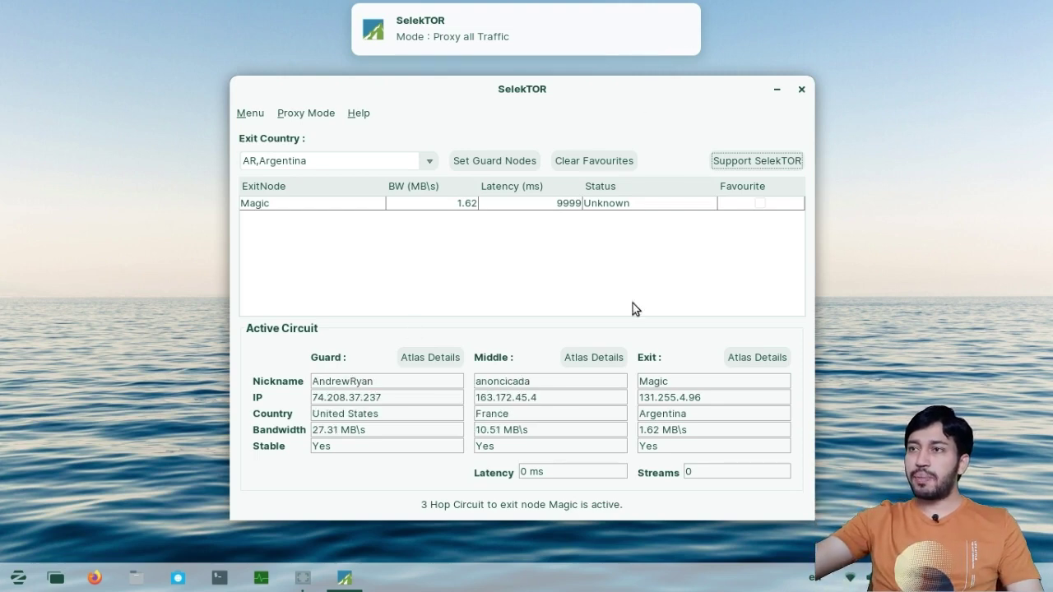
left_click(683, 20)
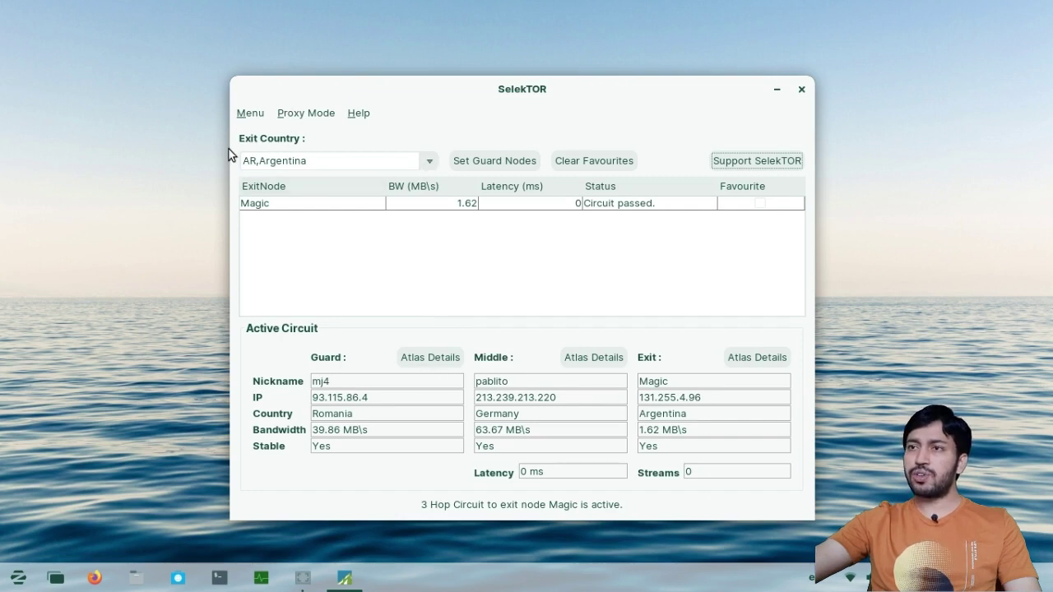
Set the exit country to SG,Singapore
left_click(429, 162)
scroll(374, 278, "down", 2)
scroll(379, 279, "down", 13)
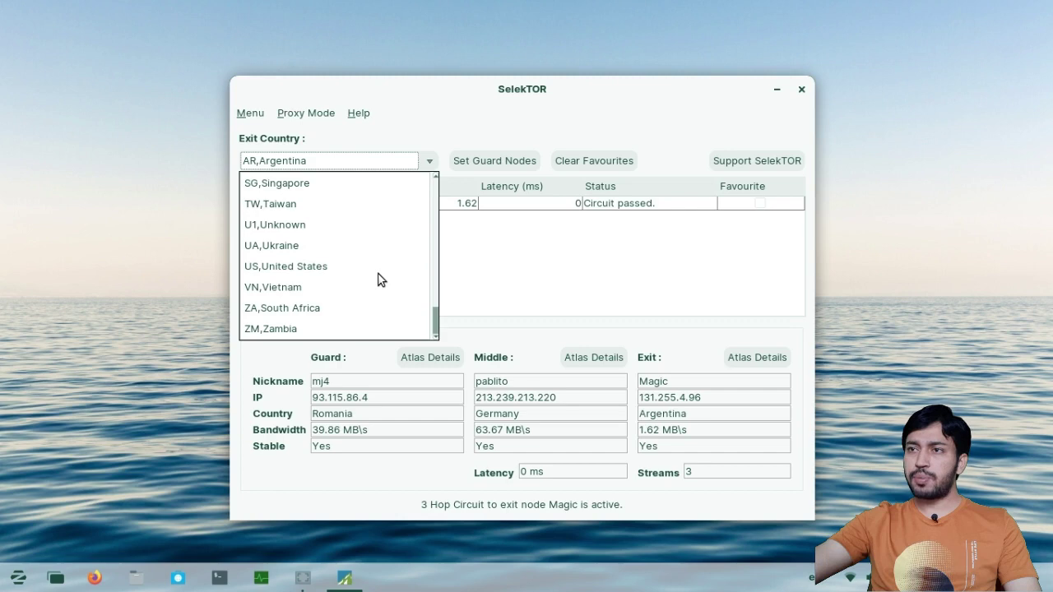
left_click(345, 191)
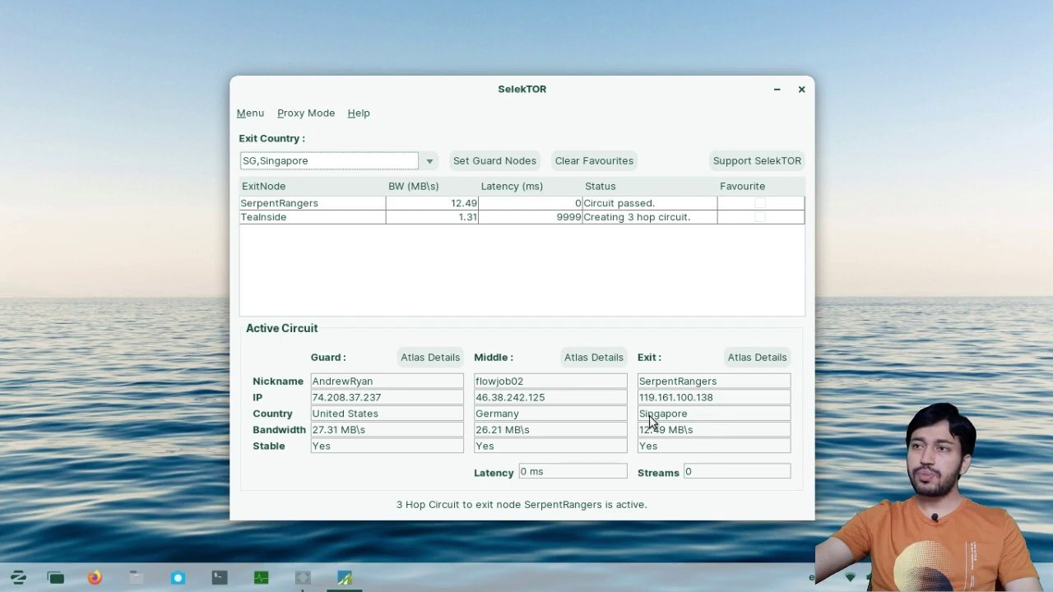
View the About SelekTOR information for the program version and close it
left_click(353, 115)
left_click(360, 210)
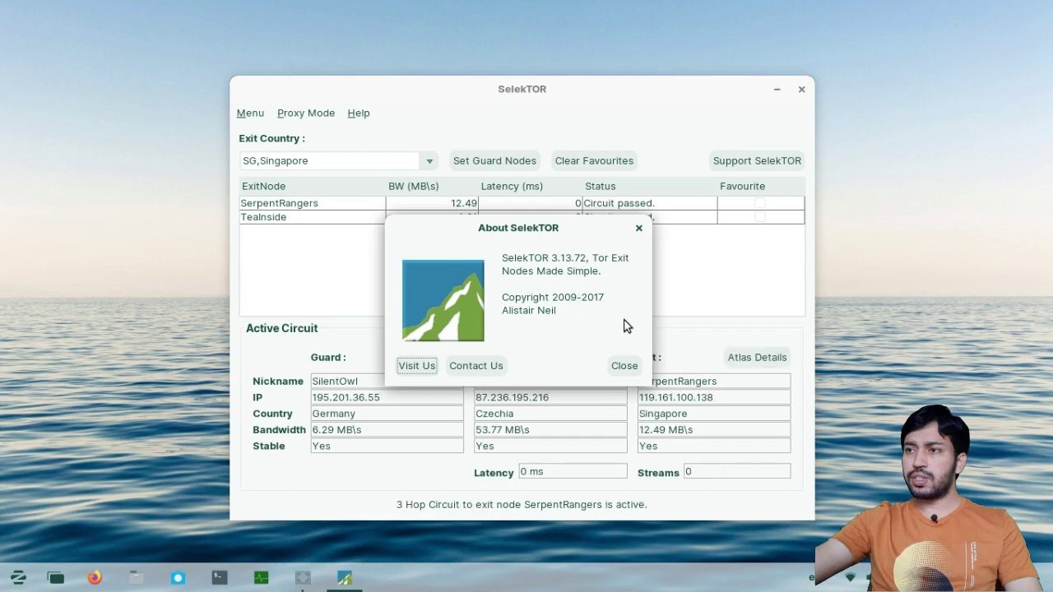
left_click(624, 365)
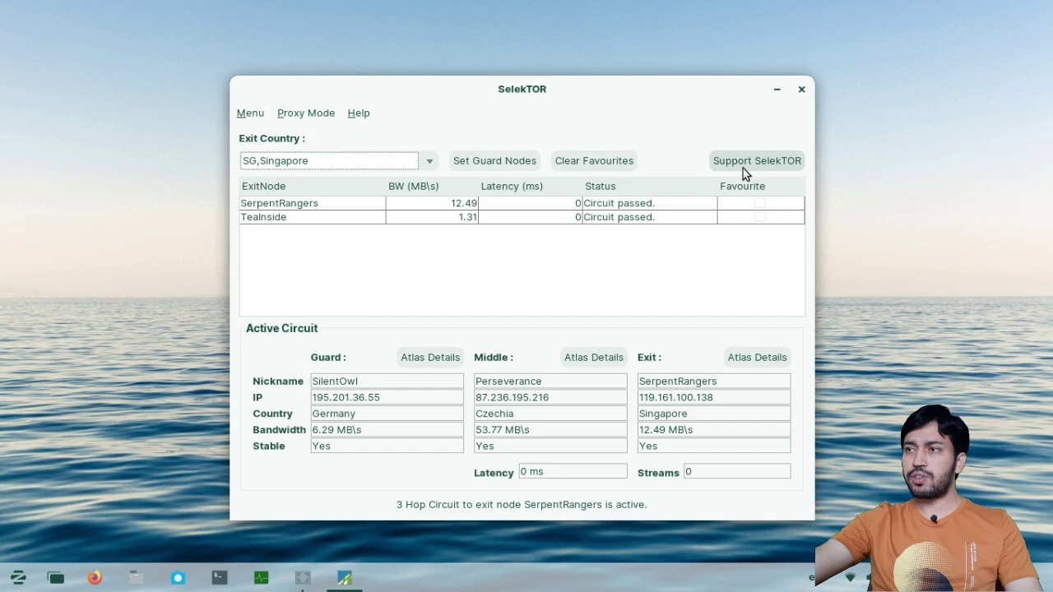
Review the Basic and Advanced settings in the SelekTOR preferences and close them without changing anything
left_click(255, 115)
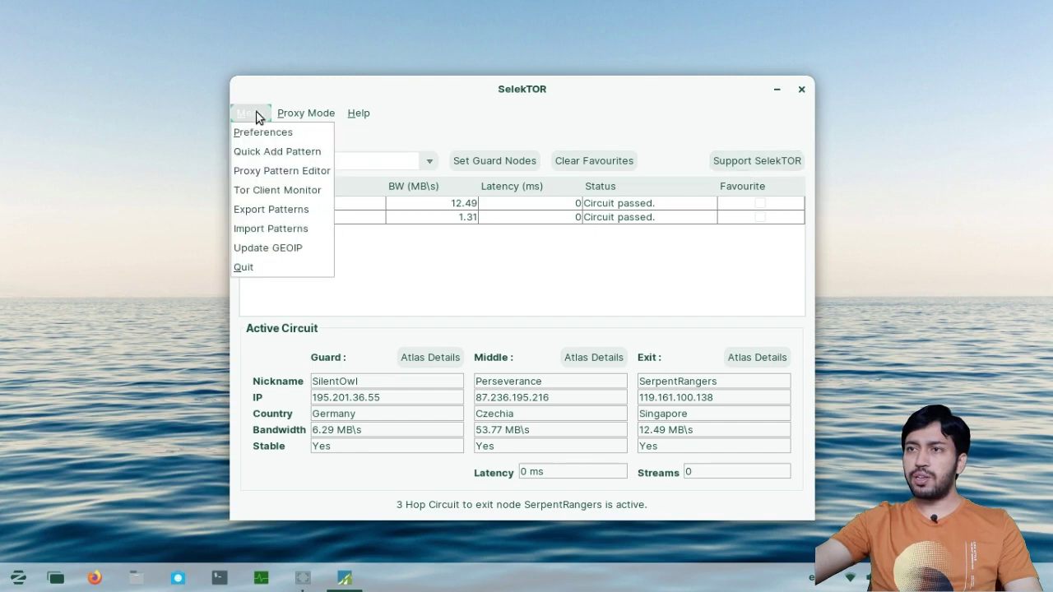
mouse_move(282, 118)
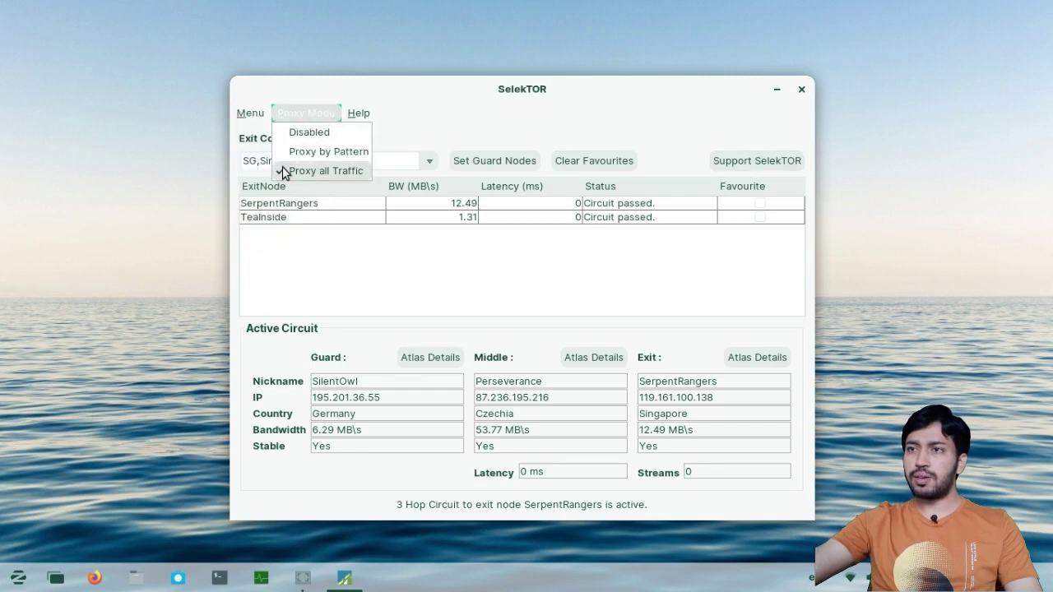
left_click(260, 133)
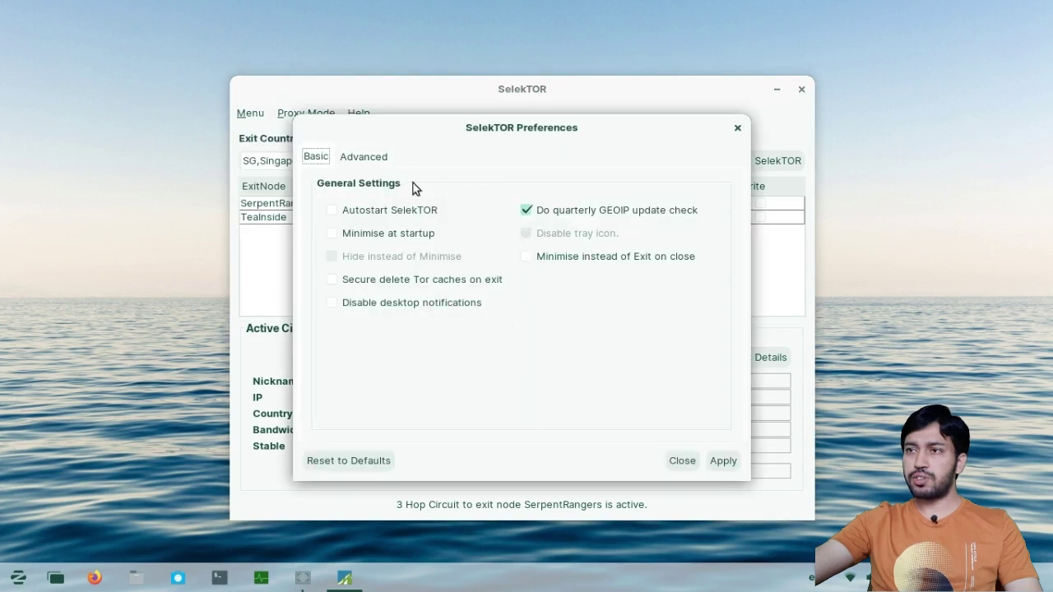
left_click(362, 157)
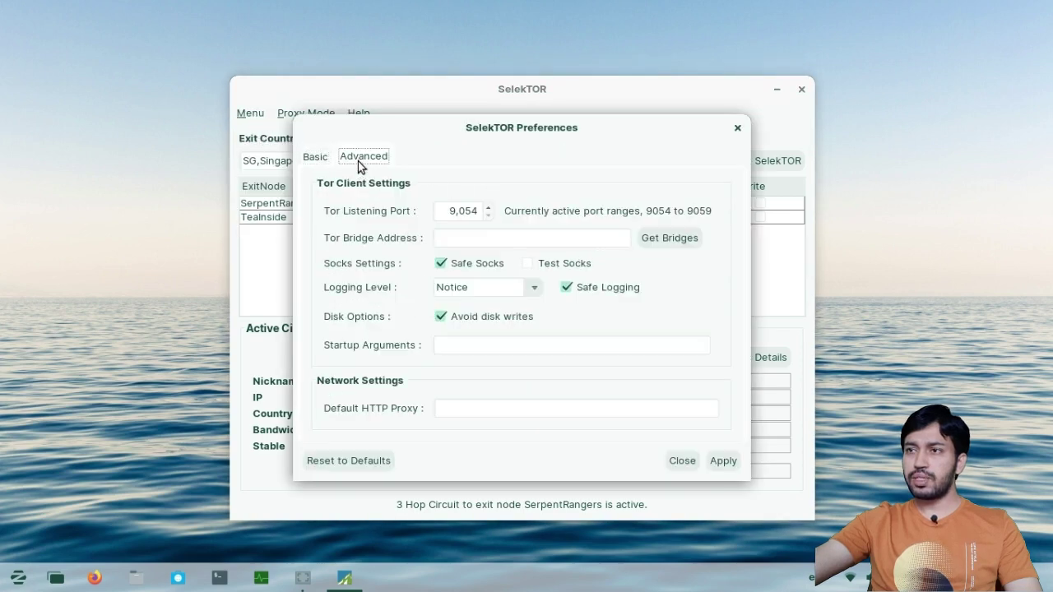
left_click(738, 132)
left_click(323, 115)
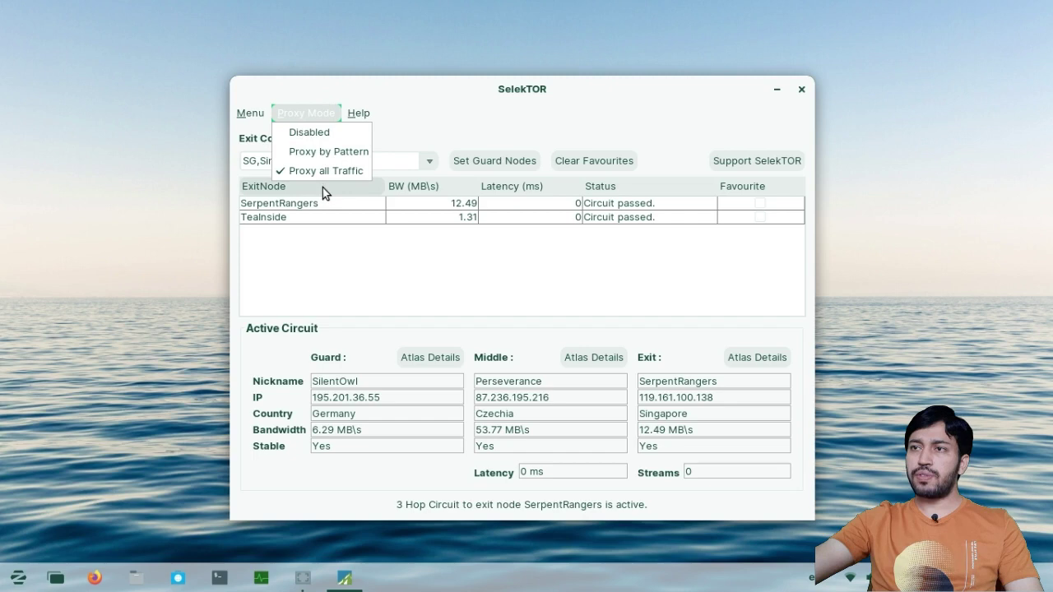
left_click(359, 113)
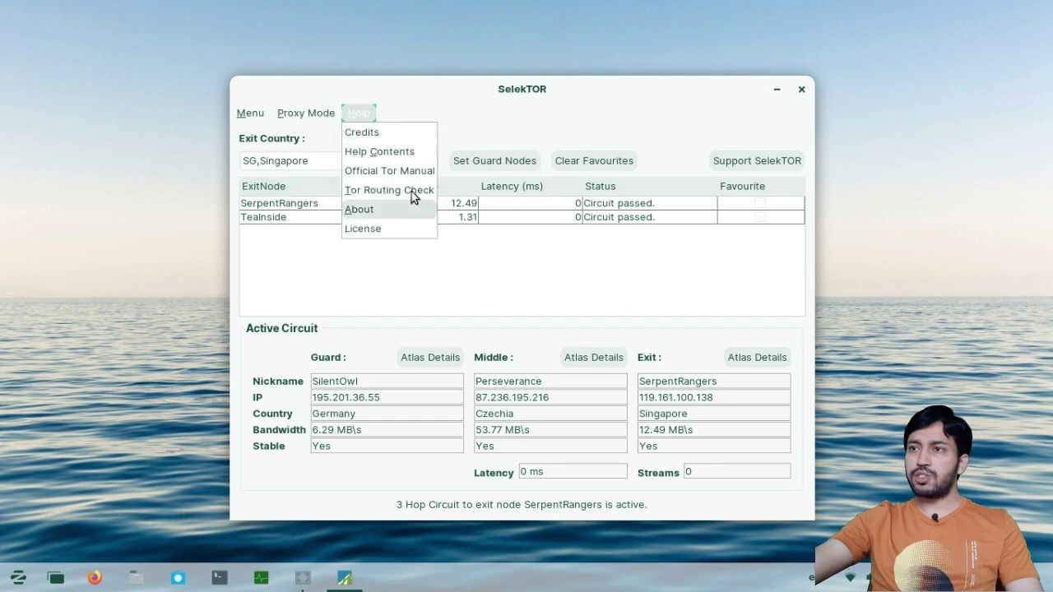
left_click(609, 116)
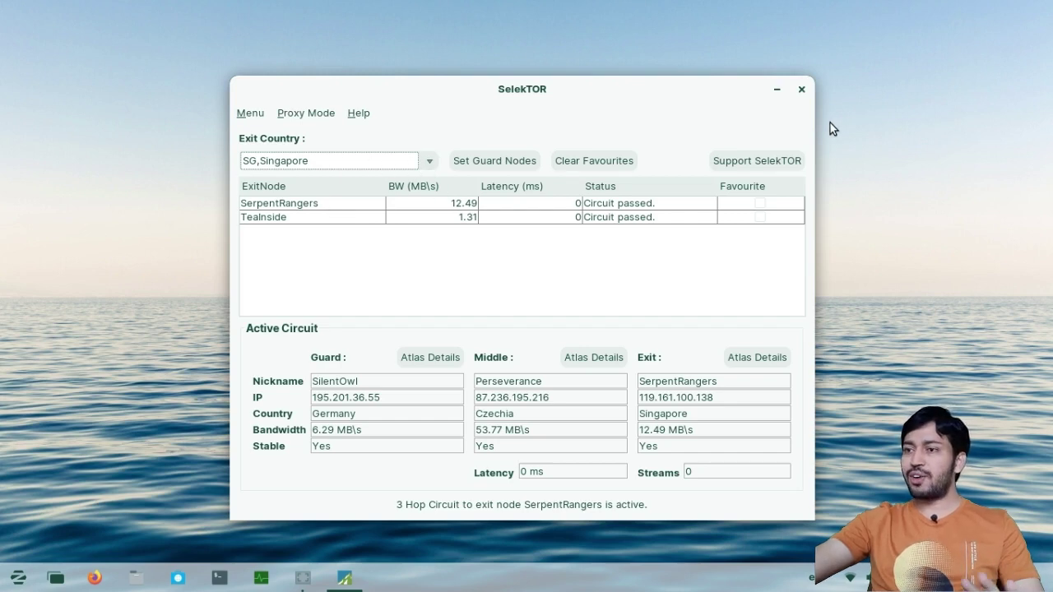
Open Firefox and search the web for "whatismyip"
left_click(95, 579)
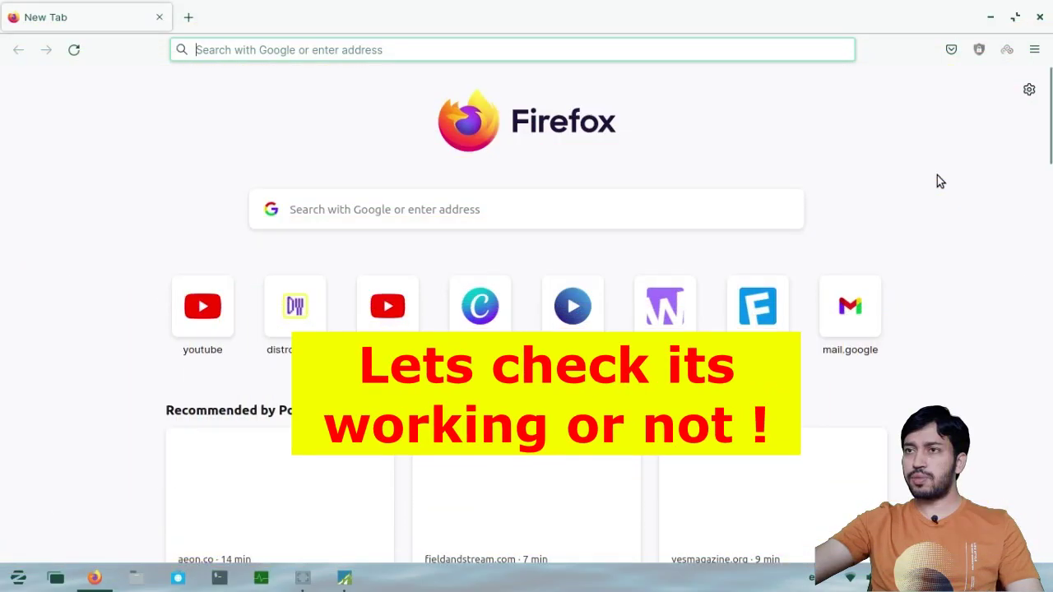
type("w")
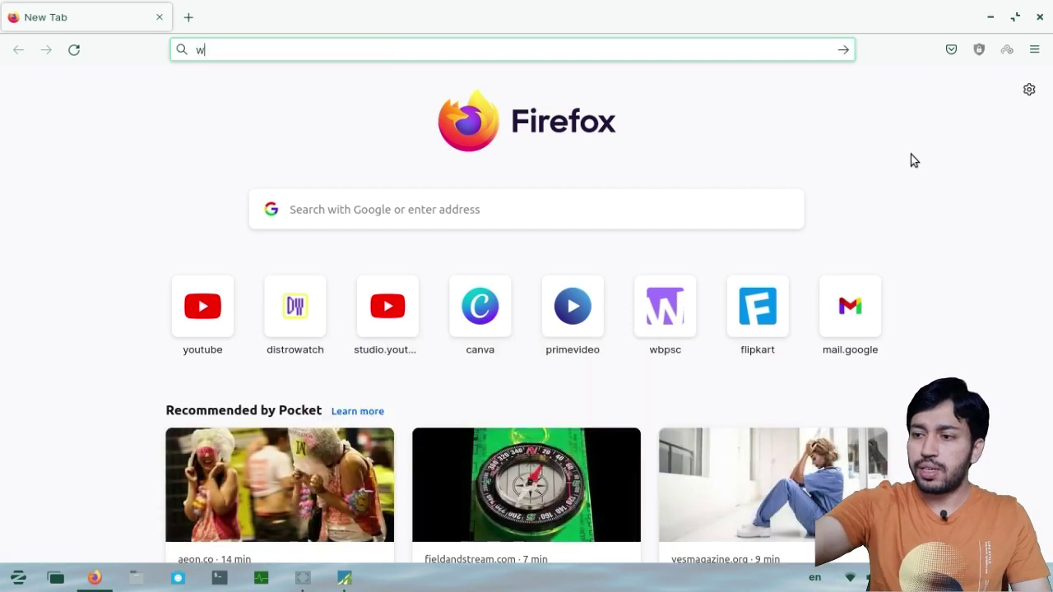
type("hati")
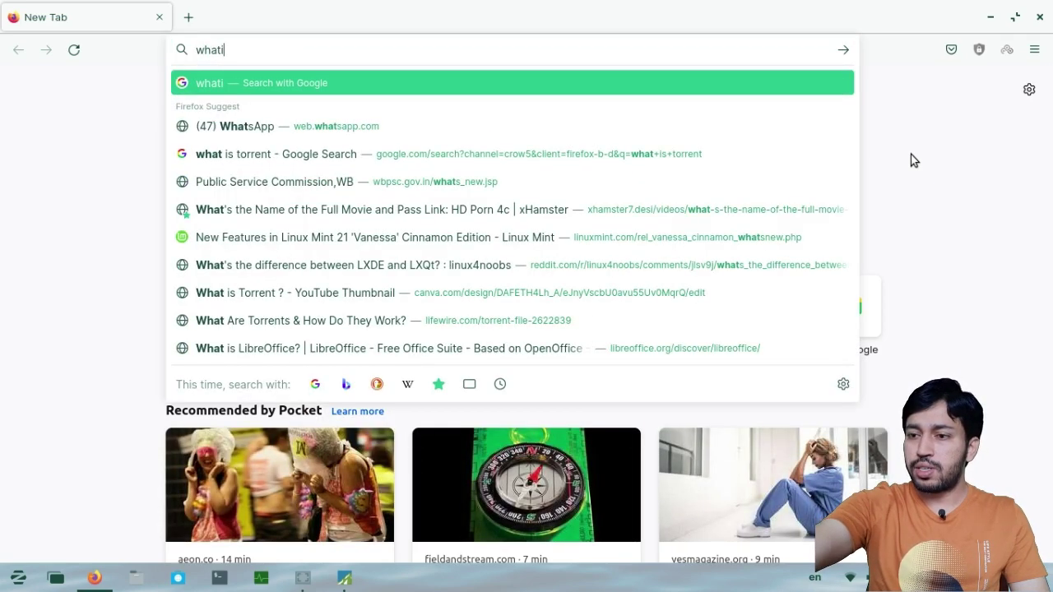
type("smyip")
key("Return")
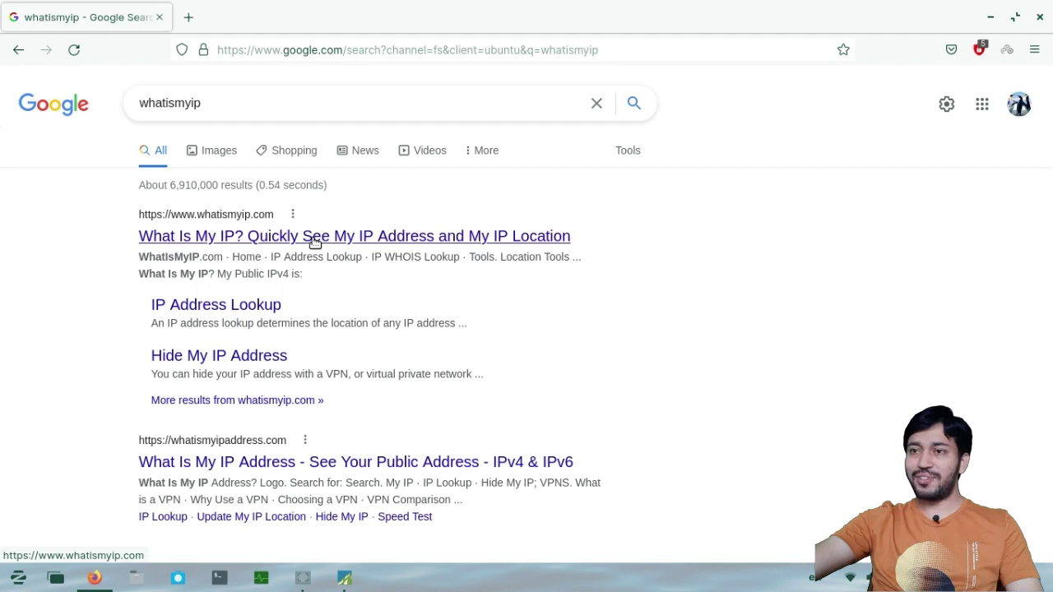
Open the whatismyipaddress.com result, check the reported IP address and location, and close the browser
left_click(303, 465)
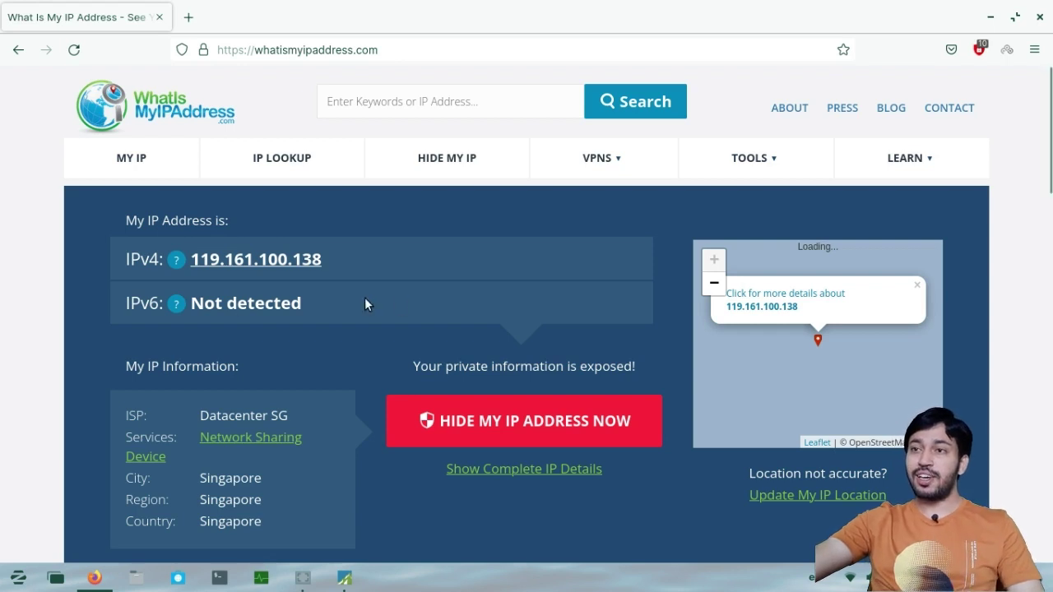
scroll(140, 398, "down", 2)
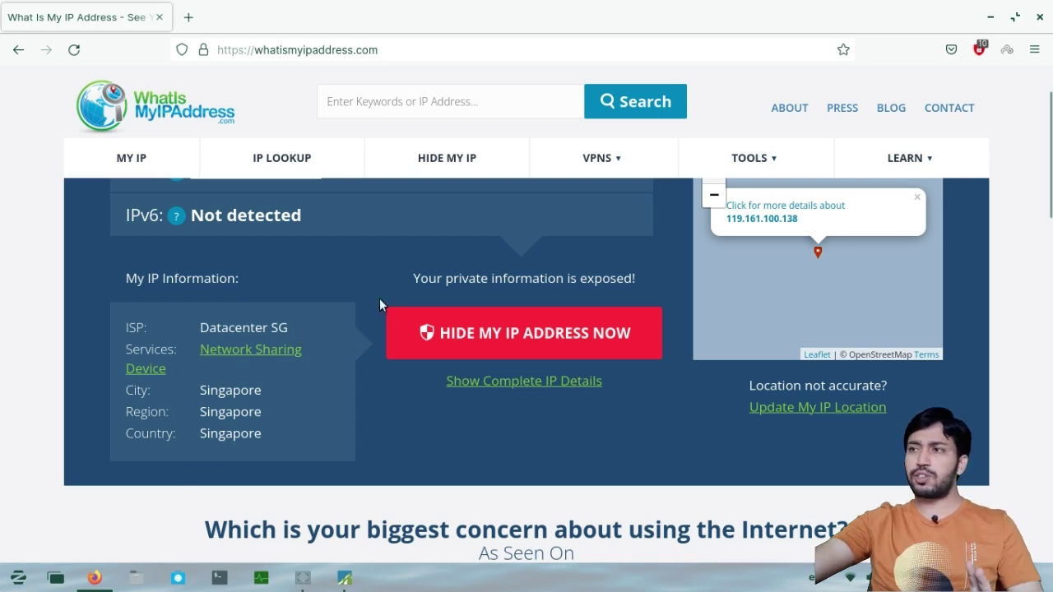
left_click(9, 585)
left_click(7, 585)
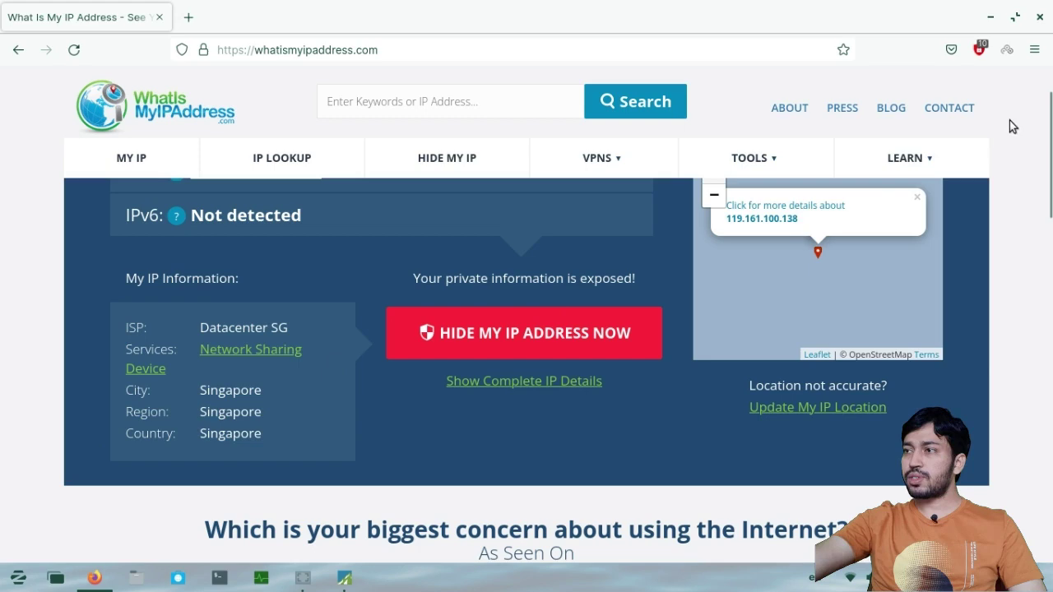
left_click(1041, 18)
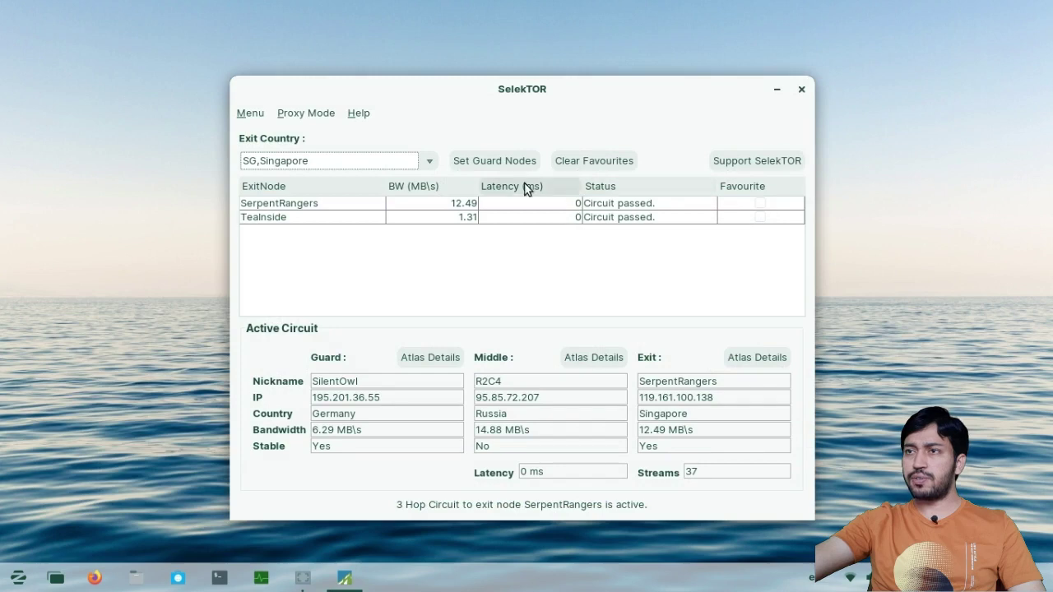
Check the version and copyright details in the About SelekTOR dialog again and close it
left_click(351, 110)
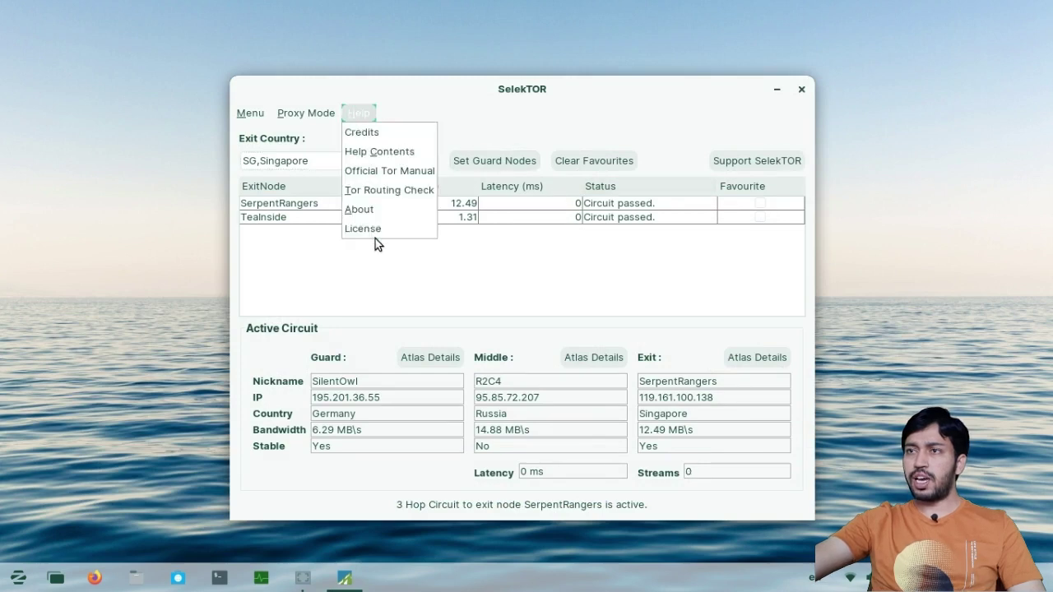
left_click(370, 210)
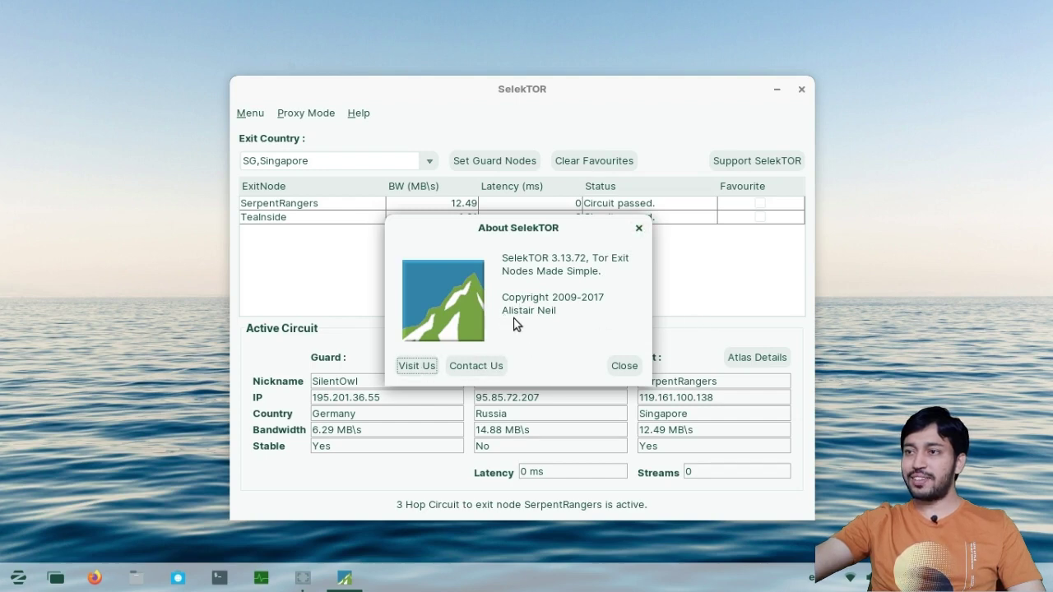
left_click(624, 366)
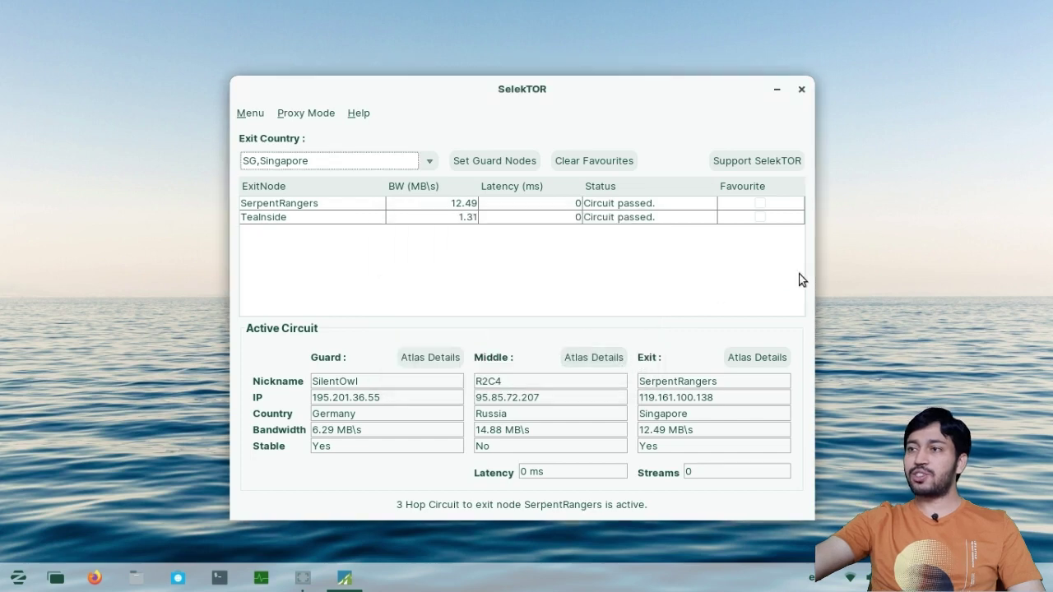